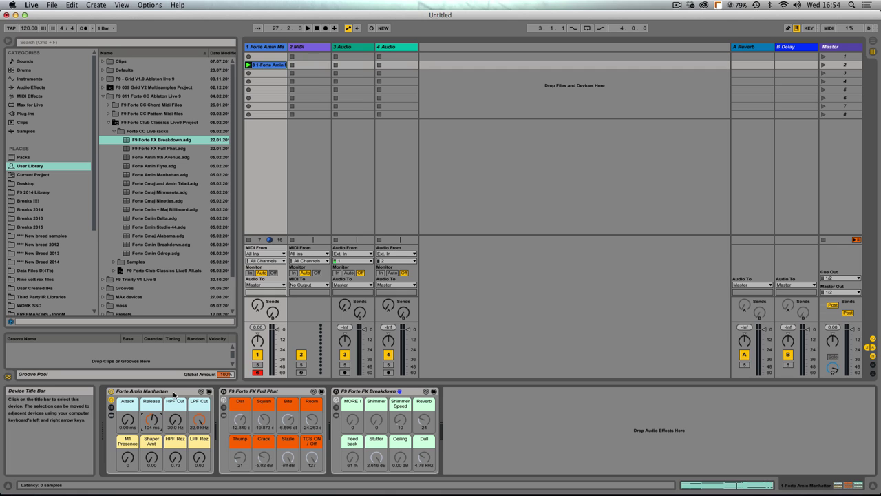
# Step: Select the Forte Amin Manhattan rack and launch its chord clip on track 1
pyautogui.click(172, 390)
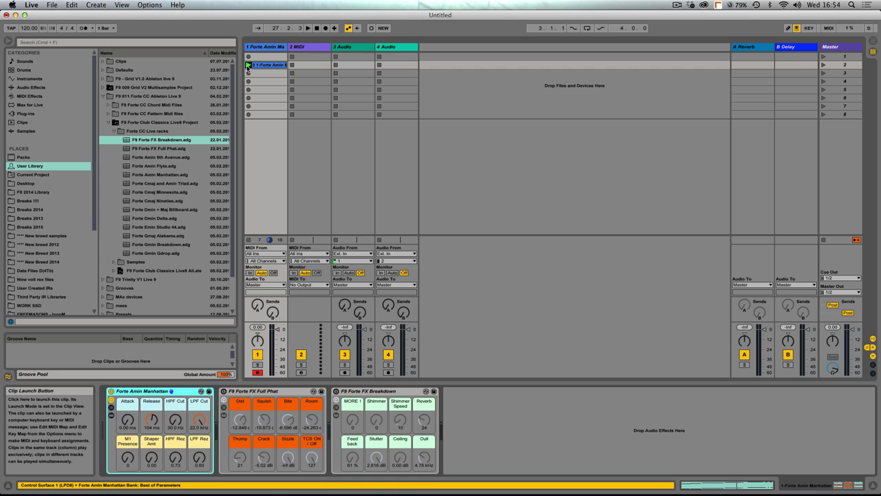
pyautogui.click(247, 65)
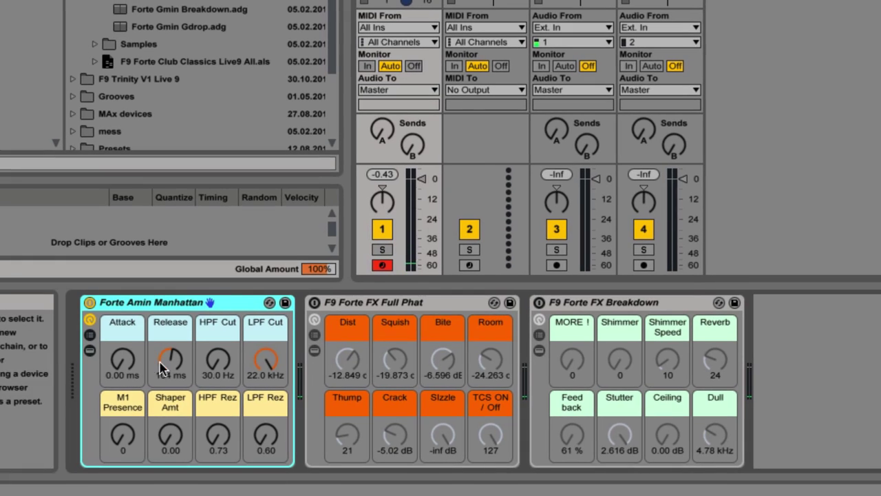
# Step: Shape the envelope: Attack back to zero and Release set to 357 ms
pyautogui.click(172, 360)
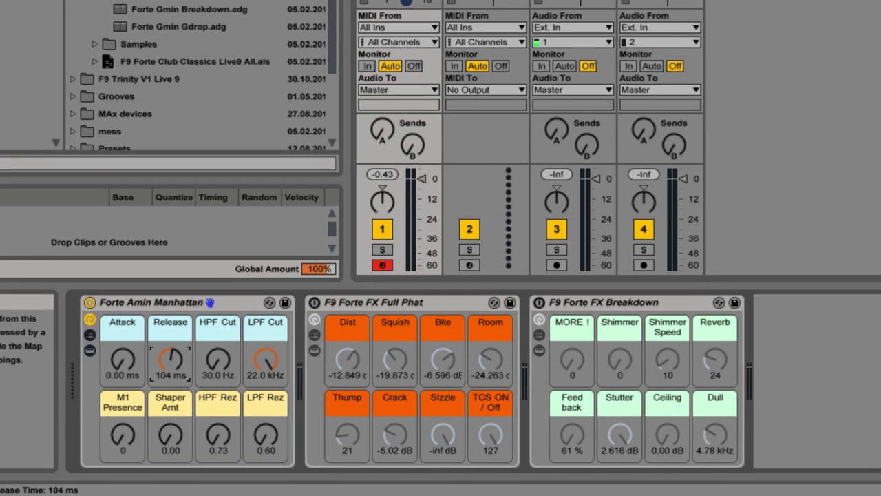
pyautogui.moveTo(172, 359); pyautogui.dragTo(172, 385)
pyautogui.moveTo(170, 360); pyautogui.dragTo(170, 342)
pyautogui.moveTo(123, 359); pyautogui.dragTo(123, 329)
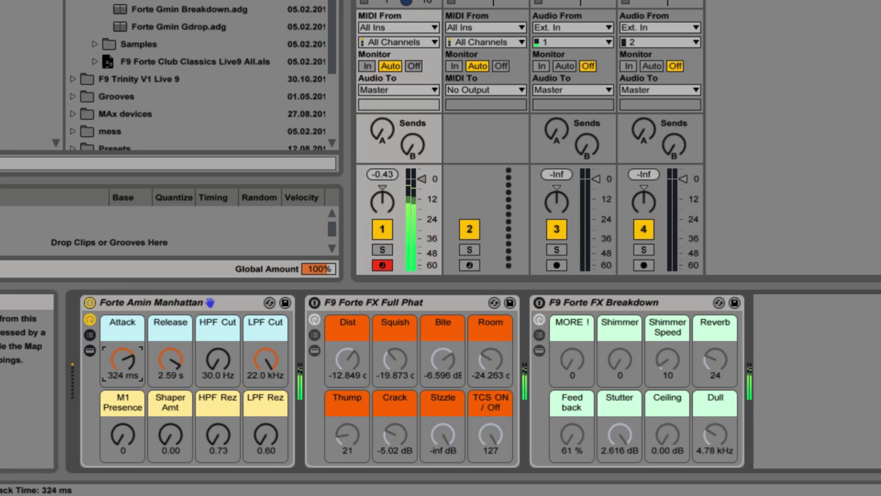
pyautogui.moveTo(123, 357); pyautogui.dragTo(122, 385)
pyautogui.moveTo(170, 358); pyautogui.dragTo(170, 337)
pyautogui.moveTo(218, 358)
pyautogui.mouseDown()
pyautogui.moveTo(218, 337)
pyautogui.moveTo(218, 348)
pyautogui.mouseUp()
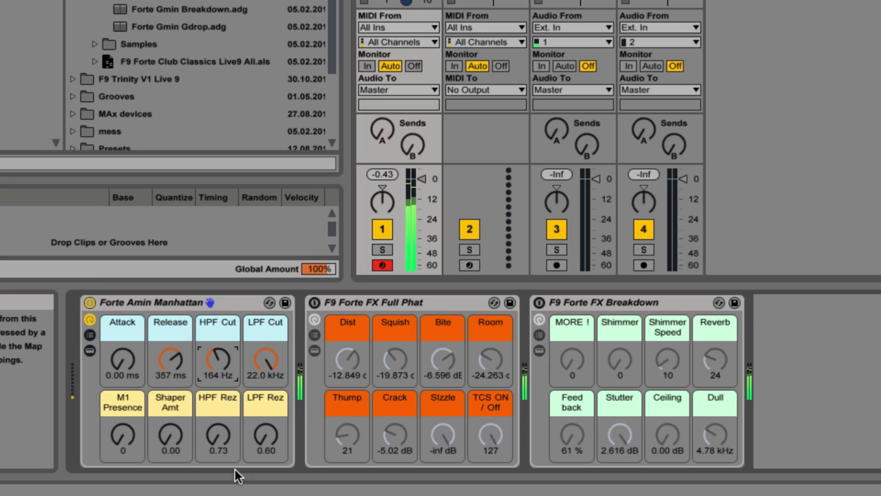
# Step: Set HPF to 30 Hz with 0.77 resonance, sweep the LPF down, and add Shaper saturation
pyautogui.moveTo(218, 434); pyautogui.dragTo(218, 411)
pyautogui.moveTo(219, 358); pyautogui.dragTo(219, 376)
pyautogui.moveTo(218, 430); pyautogui.dragTo(218, 442)
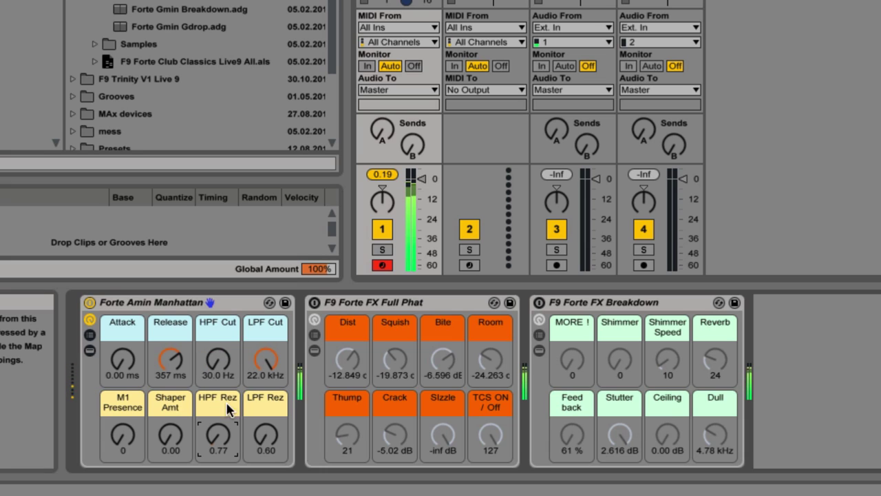
pyautogui.moveTo(269, 352)
pyautogui.mouseDown()
pyautogui.moveTo(269, 371)
pyautogui.moveTo(268, 359)
pyautogui.mouseUp()
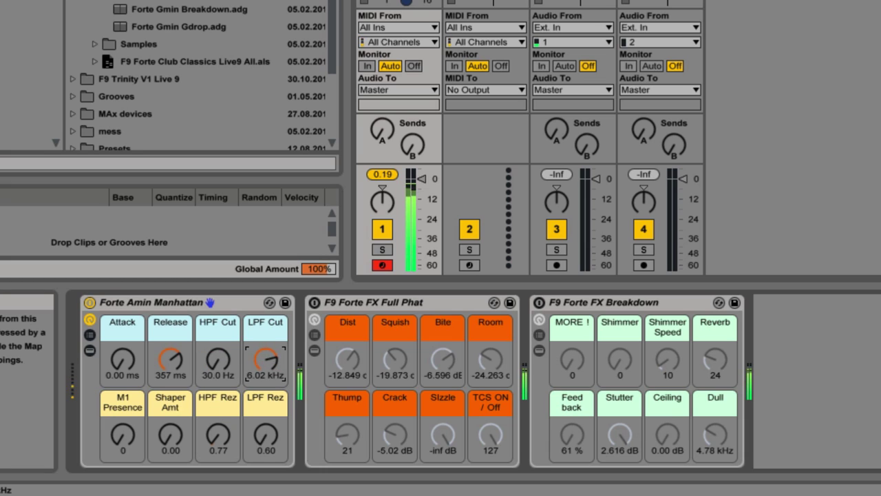
pyautogui.moveTo(266, 432); pyautogui.dragTo(265, 423)
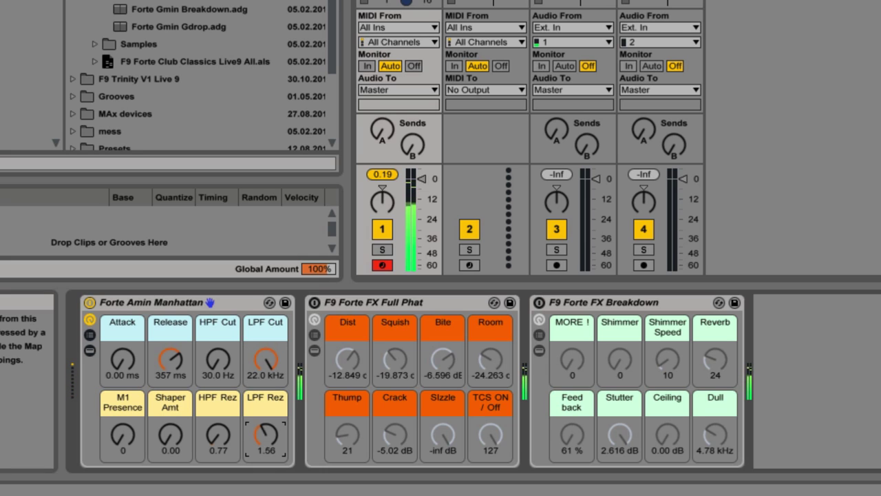
pyautogui.moveTo(267, 358); pyautogui.dragTo(267, 376)
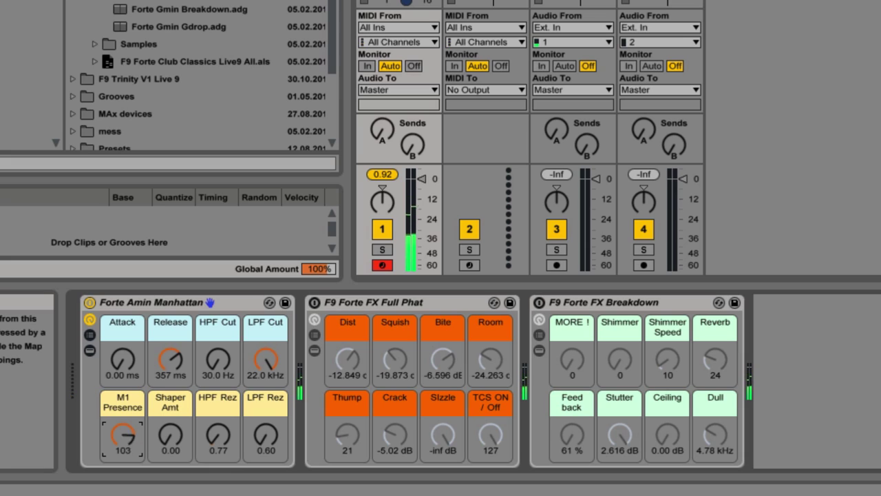
pyautogui.click(167, 435)
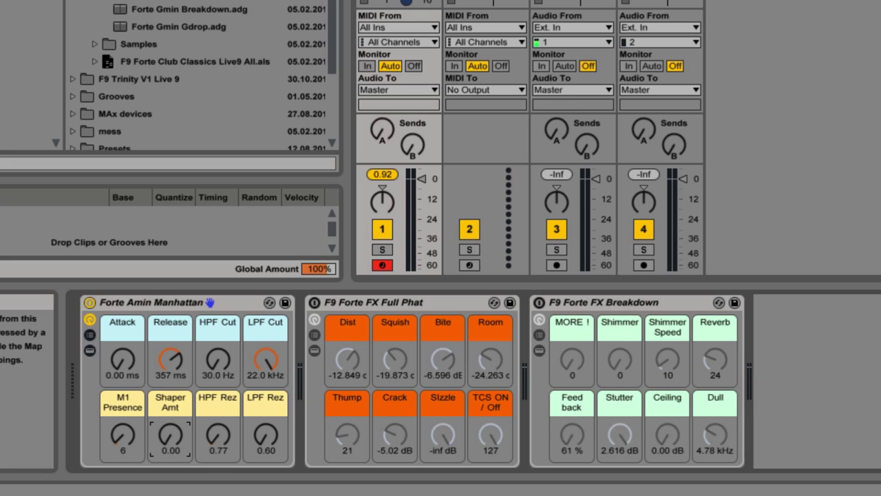
pyautogui.moveTo(168, 435); pyautogui.dragTo(167, 418)
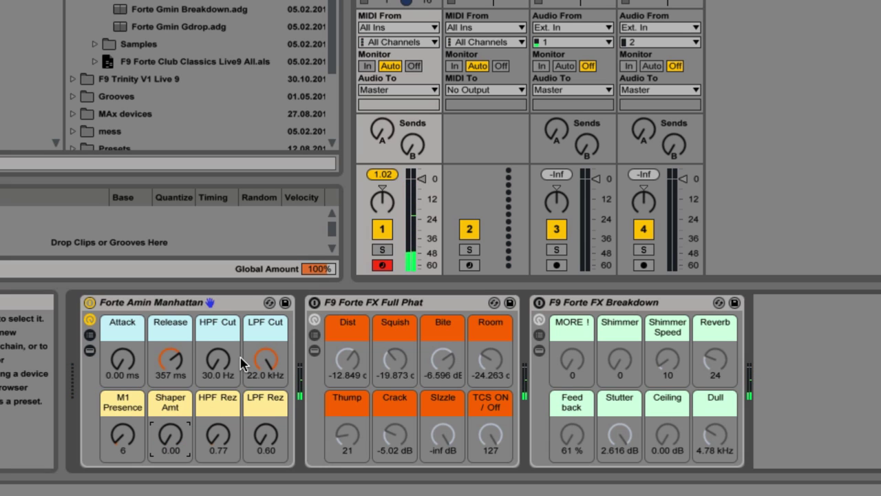
pyautogui.click(90, 349)
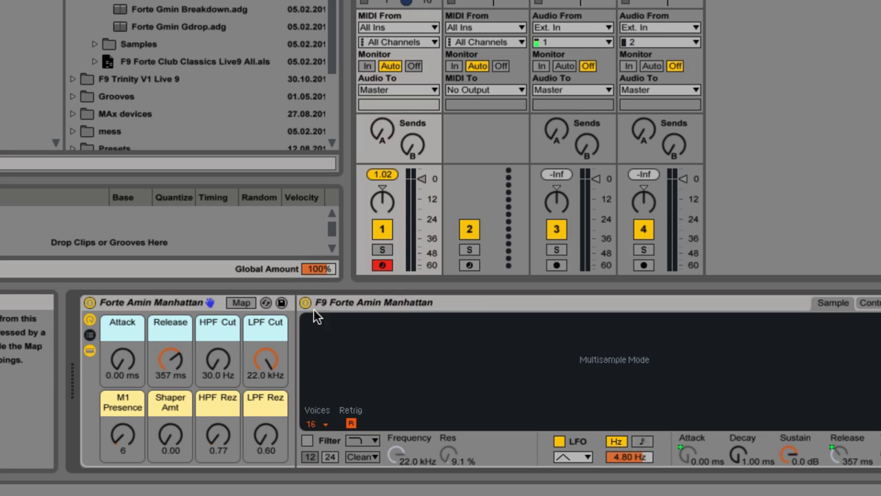
pyautogui.click(440, 306)
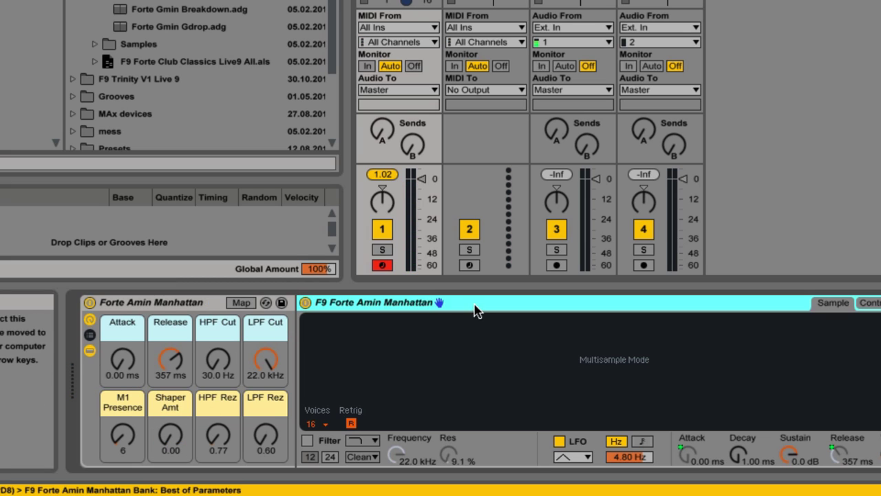
pyautogui.rightClick(520, 310)
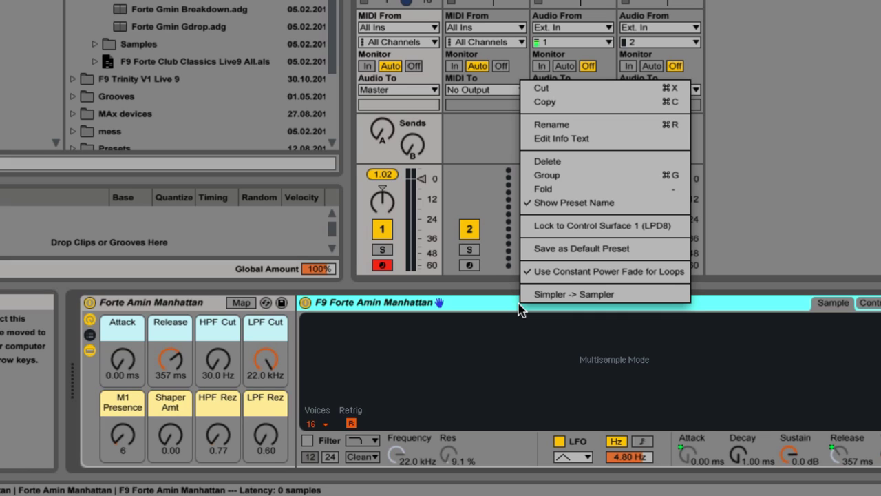
pyautogui.click(563, 294)
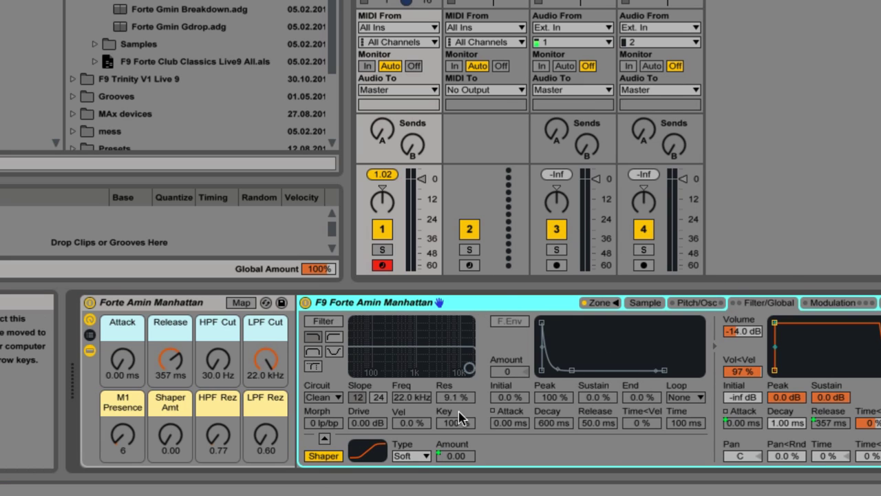
pyautogui.rightClick(475, 307)
pyautogui.click(517, 292)
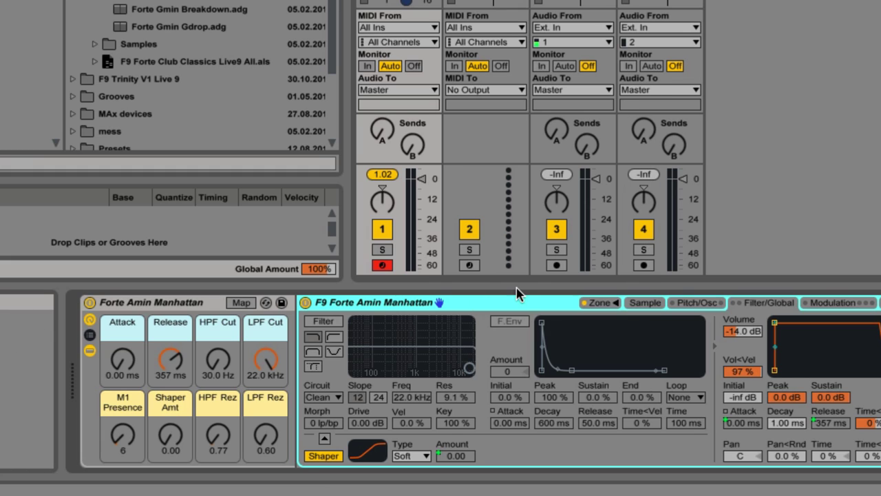
# Step: Show the effect devices and switch on F9 Forte FX Full Phat with Dist turned down
pyautogui.click(89, 351)
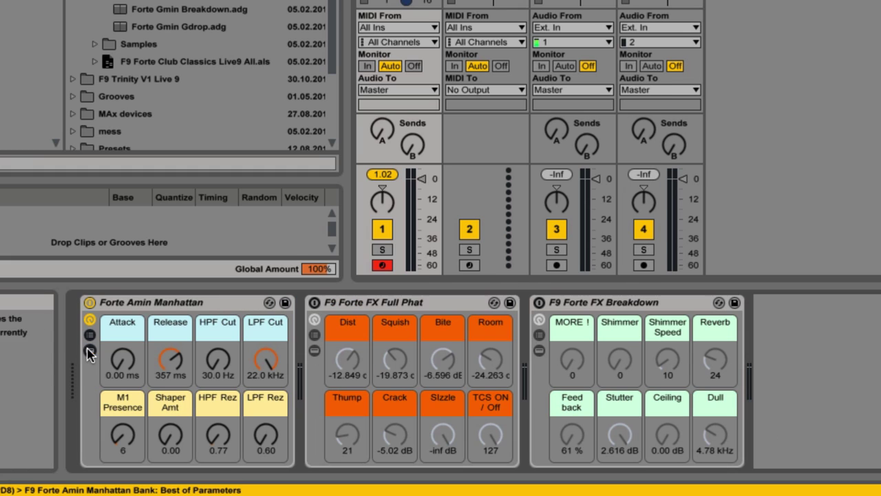
pyautogui.click(403, 303)
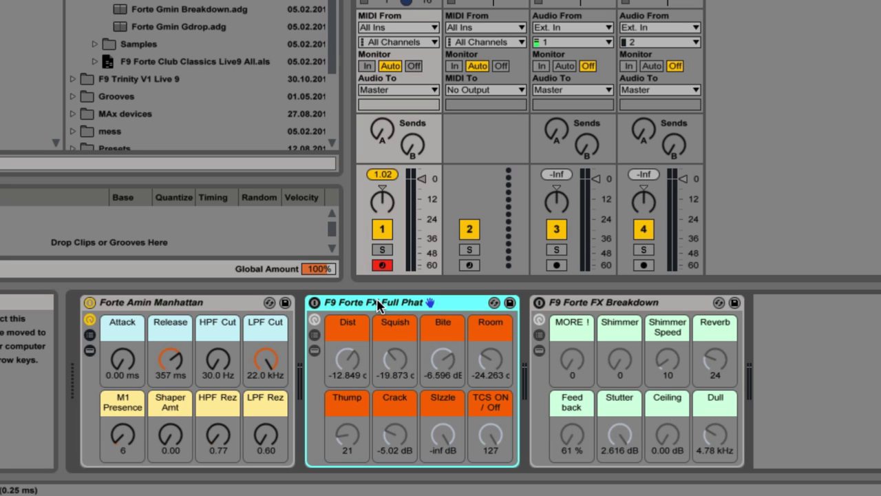
pyautogui.moveTo(347, 358); pyautogui.dragTo(347, 399)
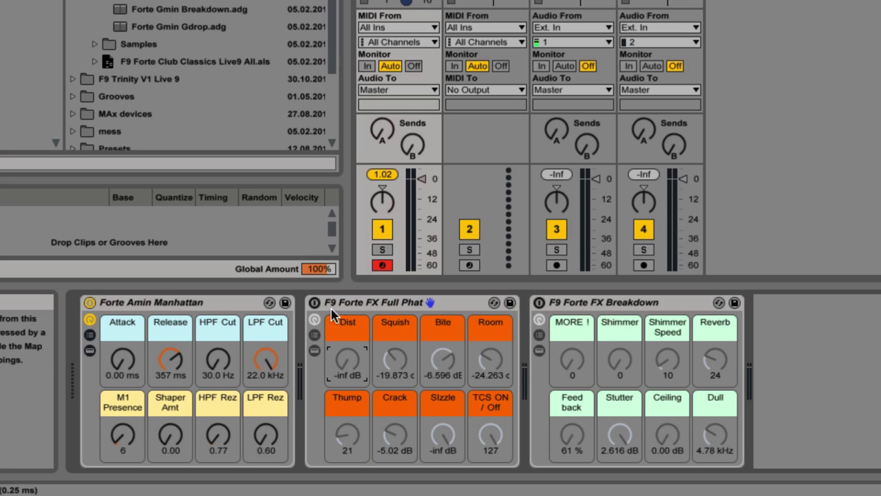
pyautogui.click(314, 302)
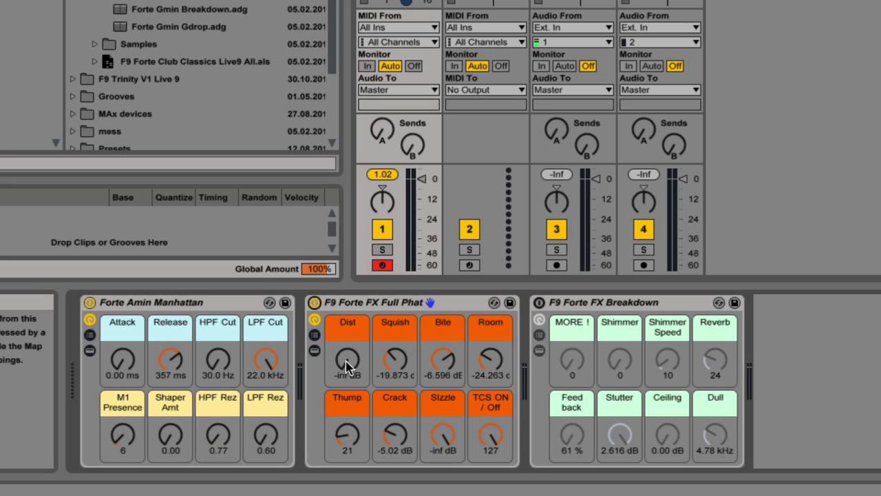
# Step: Dial in Full Phat's distortion, Squish, Bite and Room amounts
pyautogui.moveTo(347, 367); pyautogui.dragTo(347, 332)
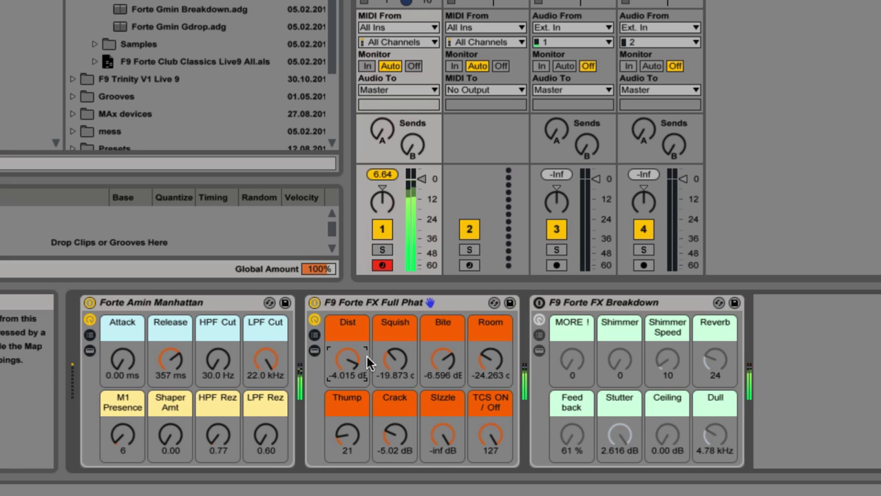
pyautogui.moveTo(396, 364); pyautogui.dragTo(396, 351)
pyautogui.moveTo(347, 359); pyautogui.dragTo(347, 366)
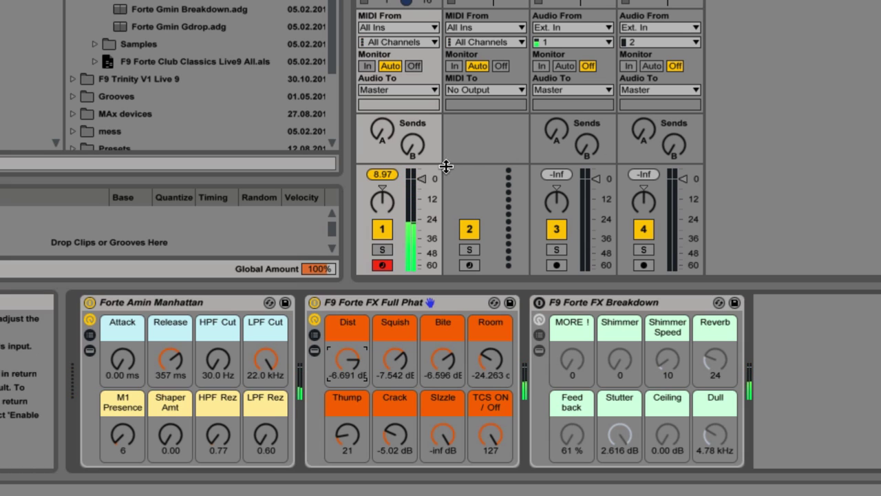
pyautogui.click(422, 199)
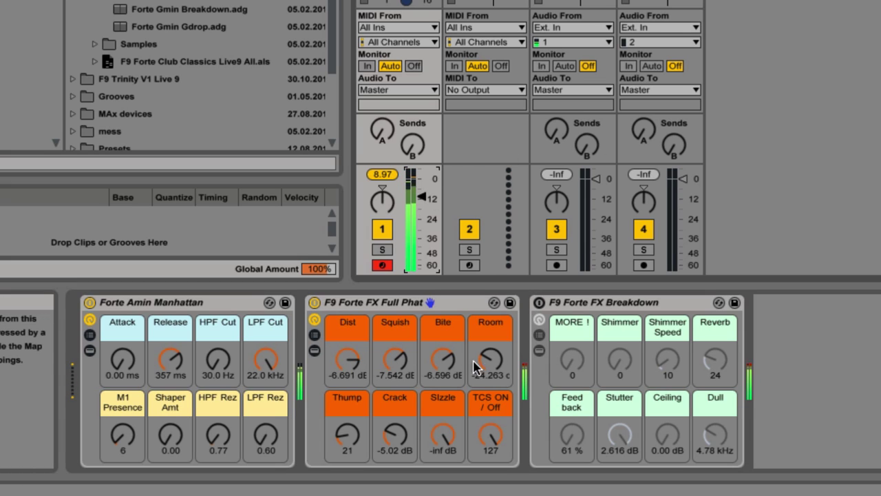
pyautogui.moveTo(443, 359); pyautogui.dragTo(443, 340)
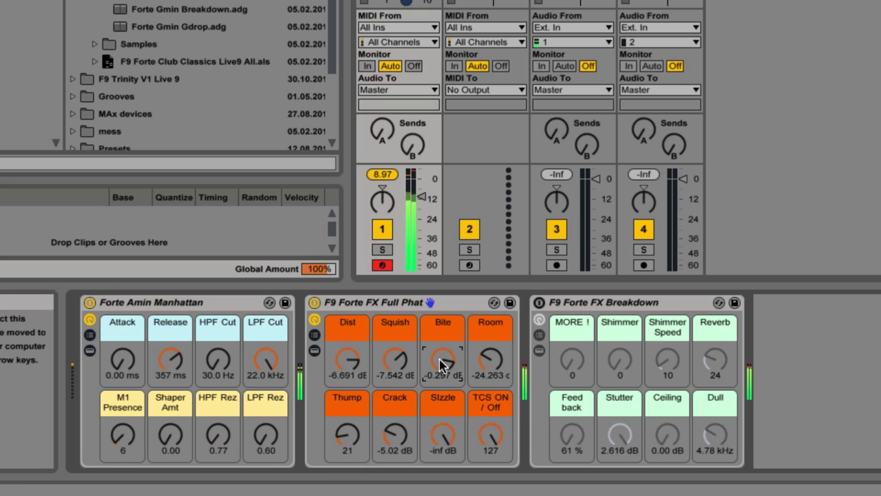
pyautogui.moveTo(490, 359); pyautogui.dragTo(490, 337)
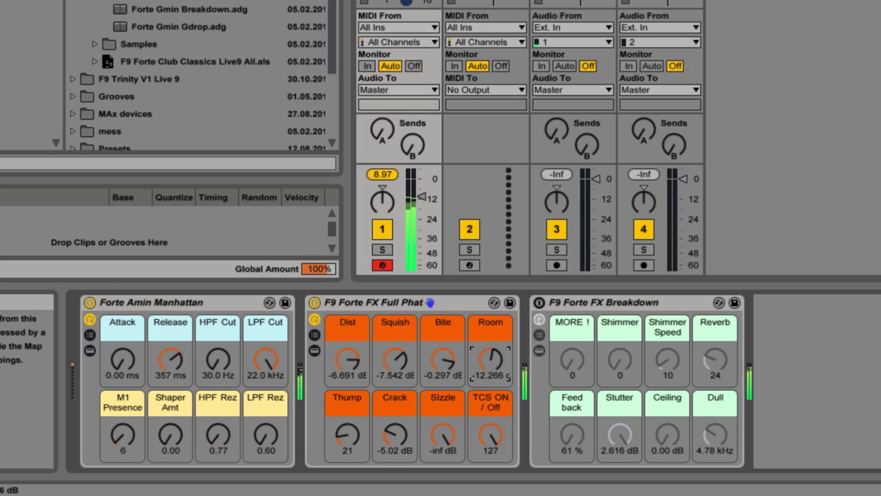
# Step: Swap Full Phat for the Breakdown effect, cutting Stutter, raising MORE ! and adding Shimmer
pyautogui.click(316, 302)
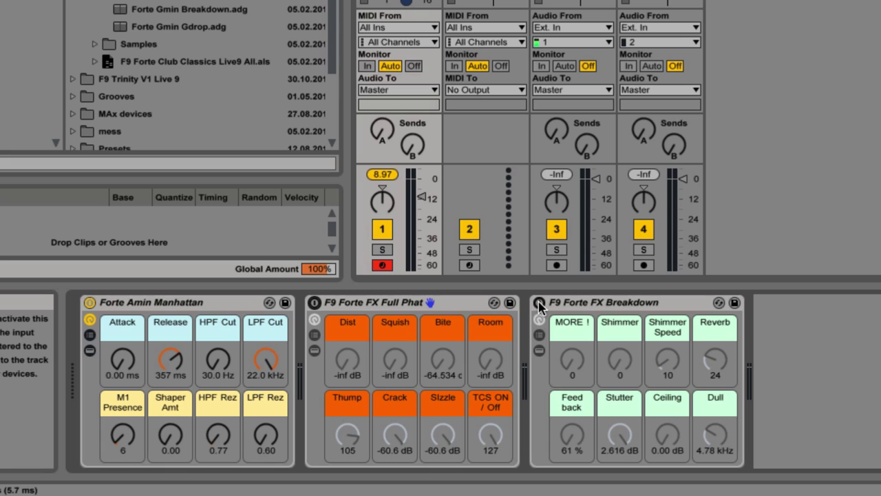
pyautogui.click(539, 303)
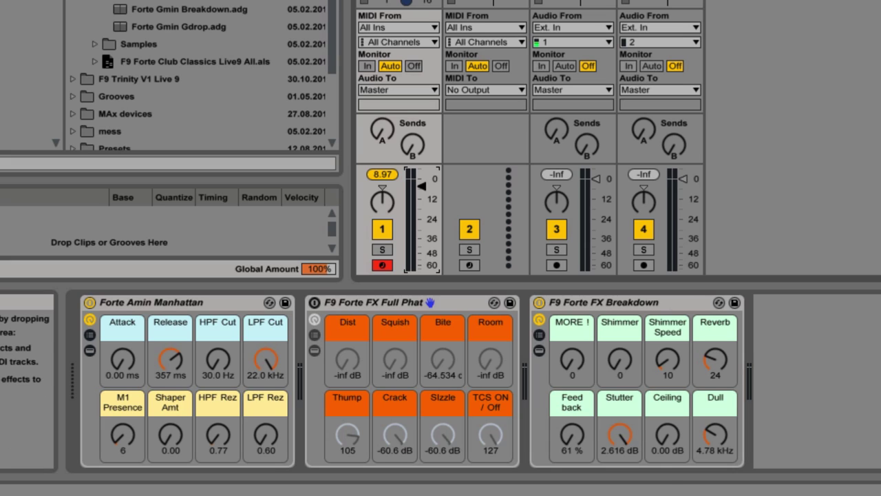
pyautogui.moveTo(620, 433); pyautogui.dragTo(620, 475)
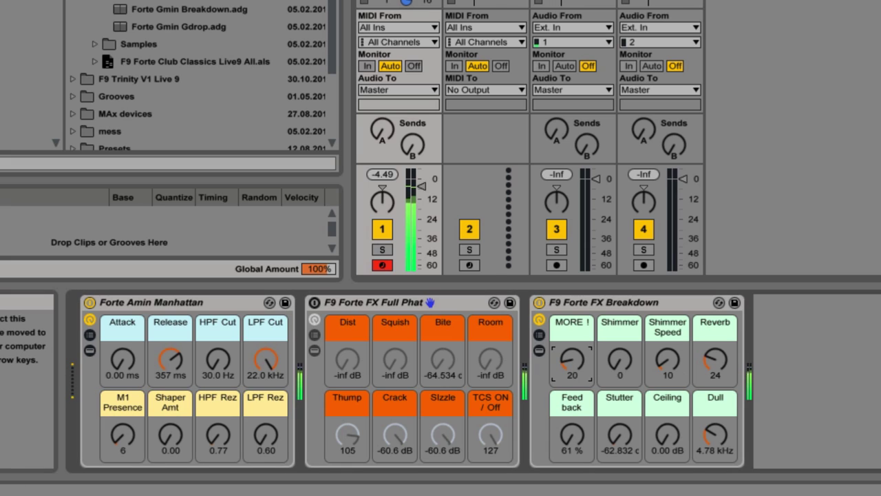
pyautogui.moveTo(572, 359); pyautogui.dragTo(572, 308)
pyautogui.moveTo(621, 369); pyautogui.dragTo(666, 375)
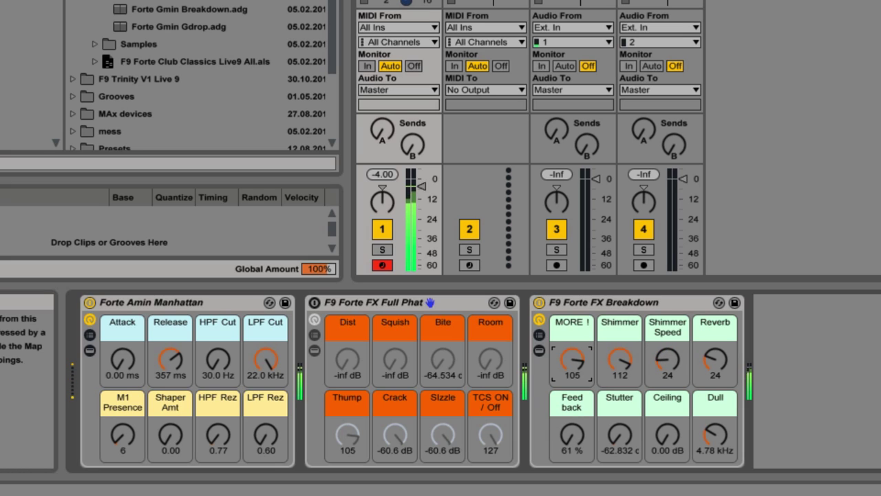
# Step: Raise feedback, set MORE ! to 85, Stutter to 3.2 dB and Ceiling to -1.25 dB
pyautogui.moveTo(572, 360); pyautogui.dragTo(572, 385)
pyautogui.moveTo(574, 454); pyautogui.dragTo(574, 445)
pyautogui.moveTo(571, 359); pyautogui.dragTo(606, 413)
pyautogui.moveTo(620, 433); pyautogui.dragTo(620, 399)
pyautogui.moveTo(577, 375); pyautogui.dragTo(577, 380)
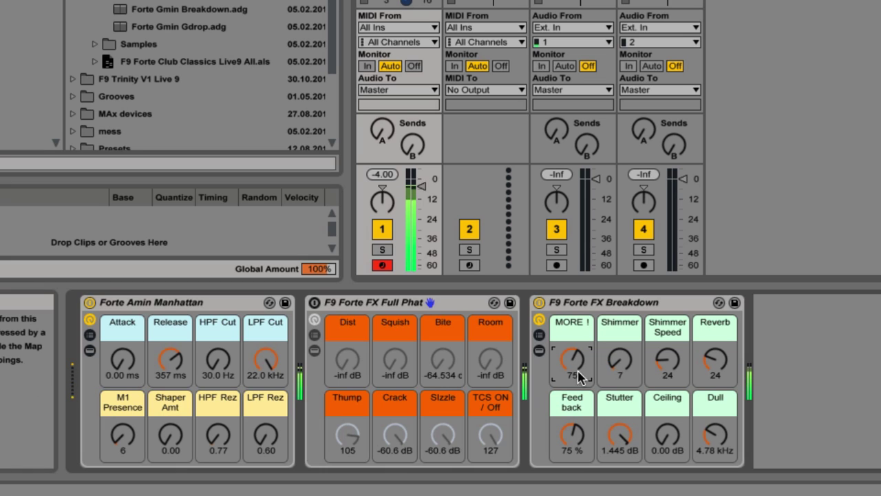
pyautogui.moveTo(619, 433); pyautogui.dragTo(619, 426)
pyautogui.moveTo(666, 434); pyautogui.dragTo(716, 422)
# Step: Switch off the Breakdown rack and keep the F9 Forte Gmin Breakdown channel strip setting
pyautogui.click(539, 302)
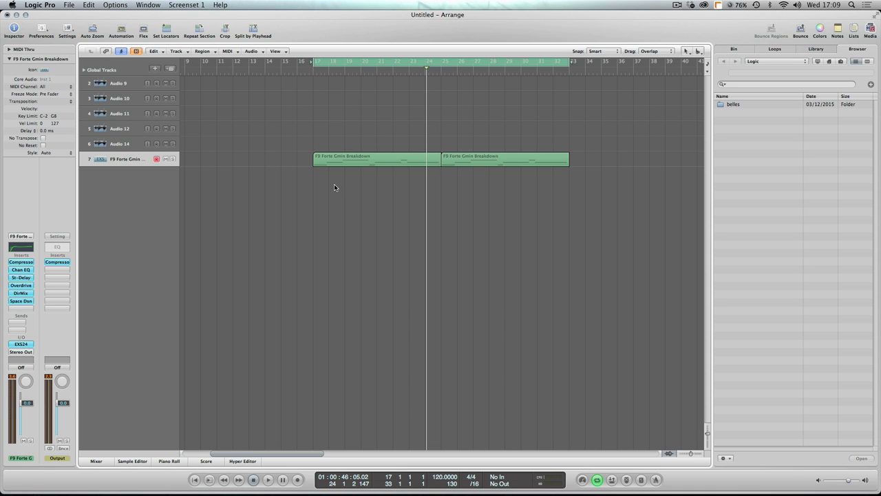
pyautogui.click(19, 237)
pyautogui.moveTo(69, 310)
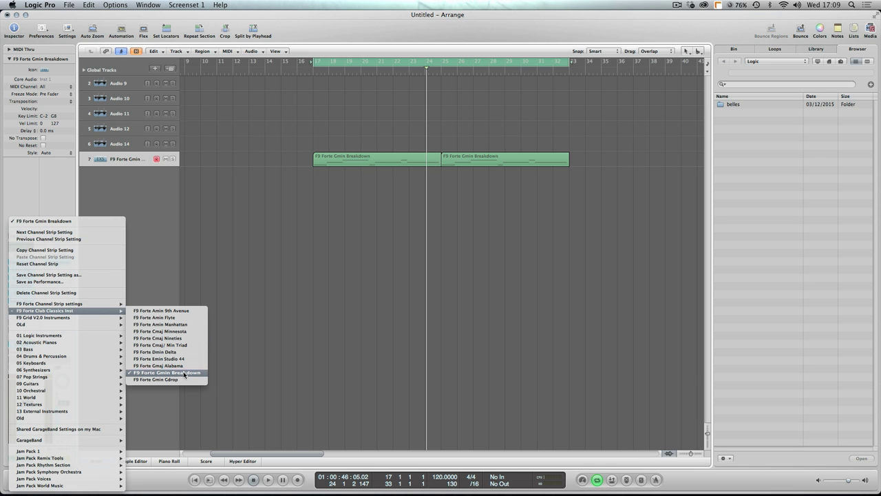
pyautogui.click(184, 375)
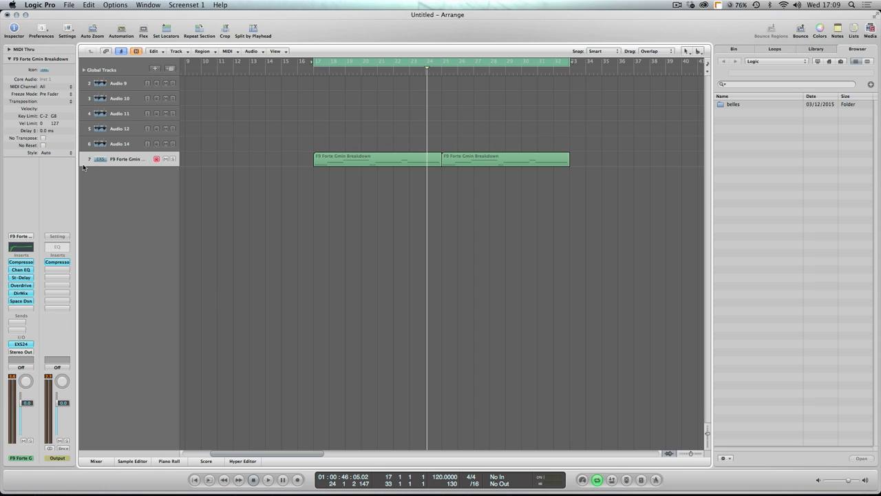
# Step: Make track 7 taller and play the Gmin Breakdown regions from bar 17
pyautogui.moveTo(82, 167); pyautogui.dragTo(84, 177)
pyautogui.press('Return')
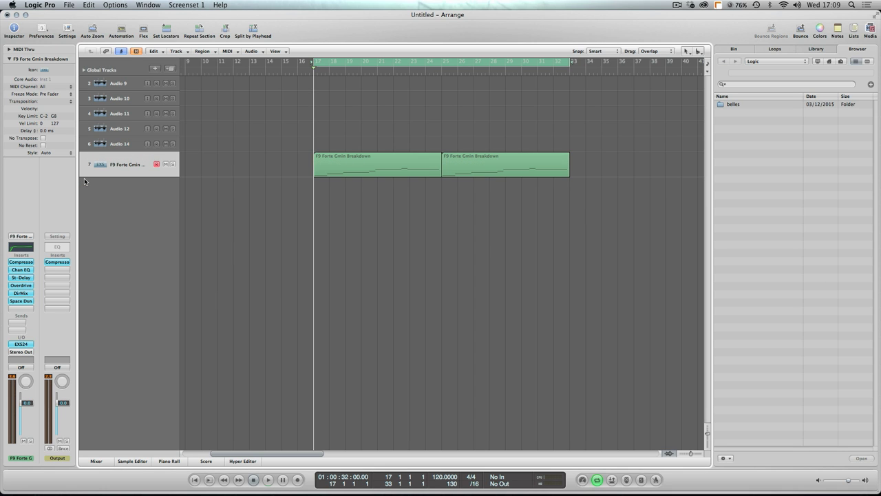
pyautogui.press('space')
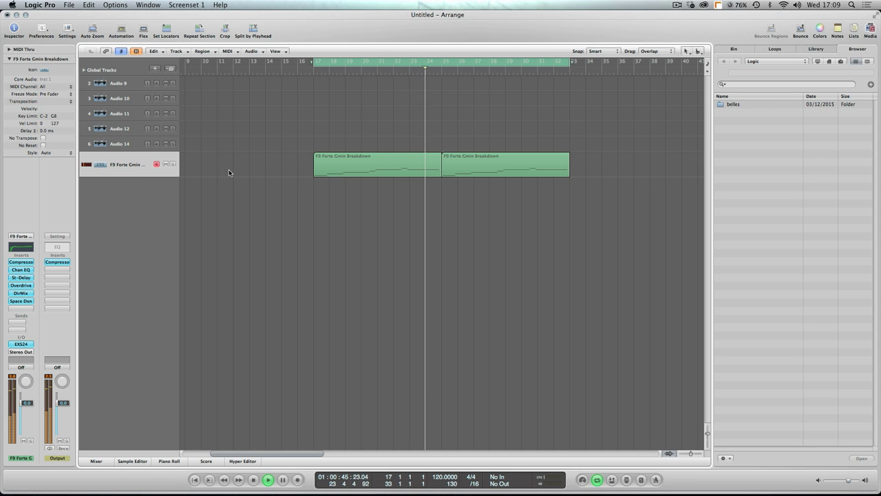
pyautogui.press('space')
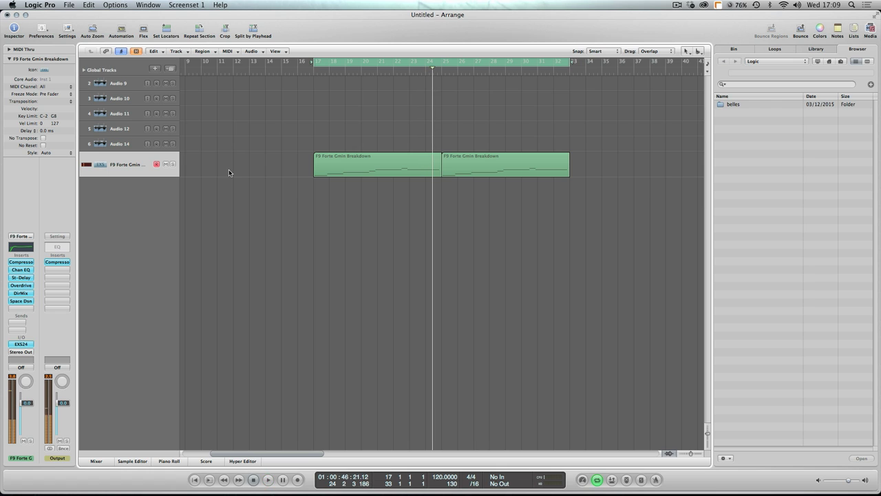
# Step: Load the F9 Forte M1 Simulator channel strip setting
pyautogui.click(27, 239)
pyautogui.moveTo(49, 317)
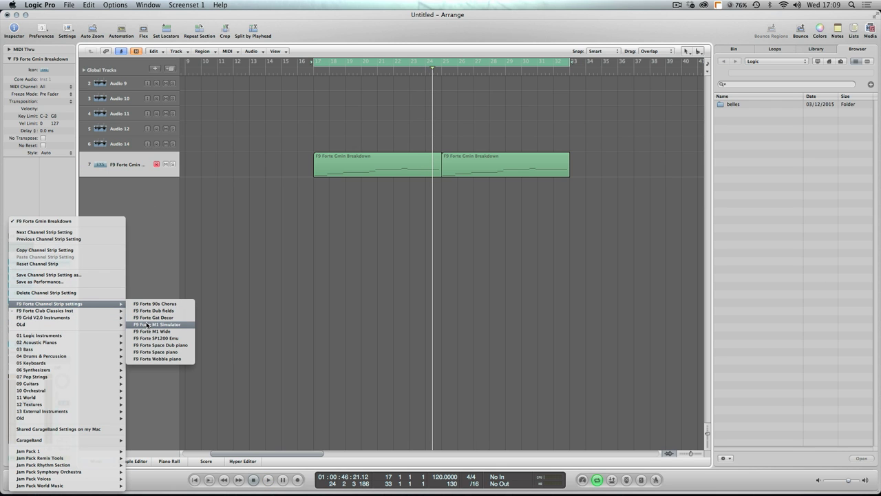
pyautogui.click(165, 324)
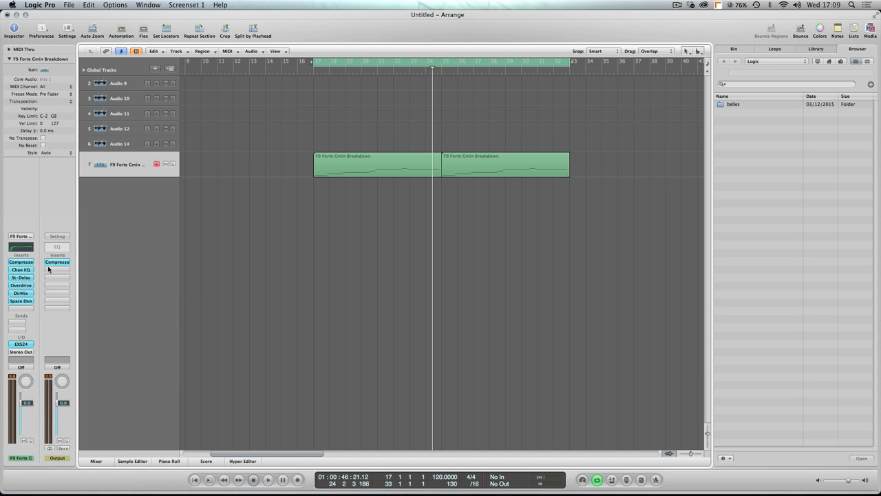
# Step: Open the EXS24 window and step through Amin Flyte to Amin Manhattan
pyautogui.click(21, 344)
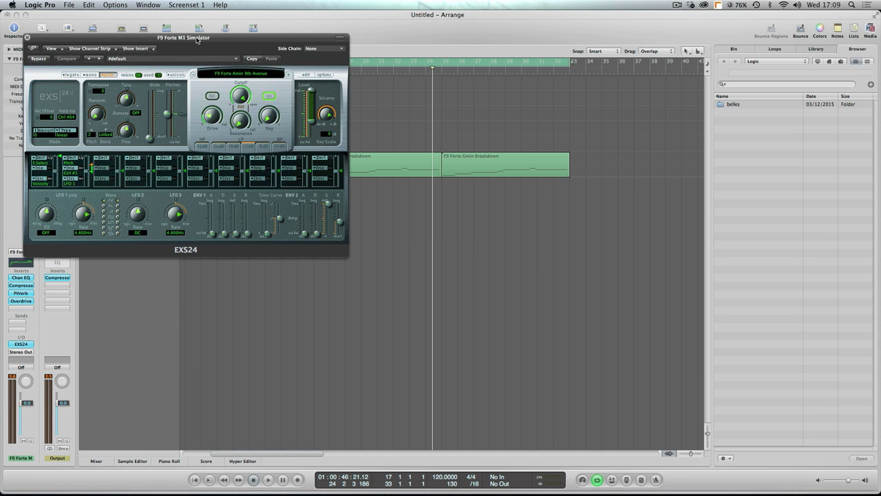
pyautogui.moveTo(197, 40); pyautogui.dragTo(473, 181)
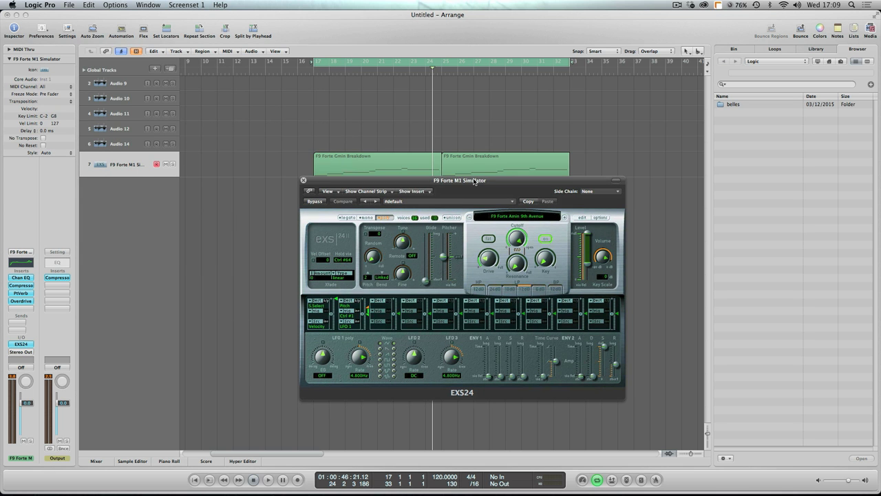
pyautogui.click(563, 216)
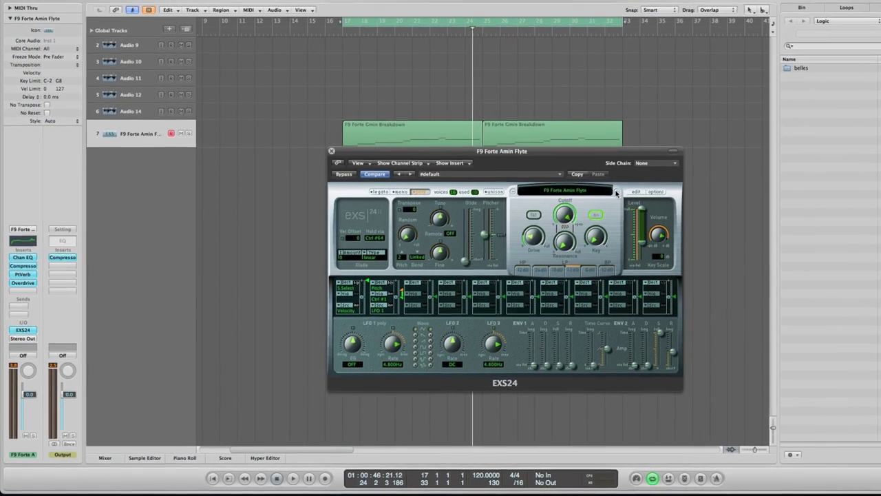
pyautogui.click(616, 193)
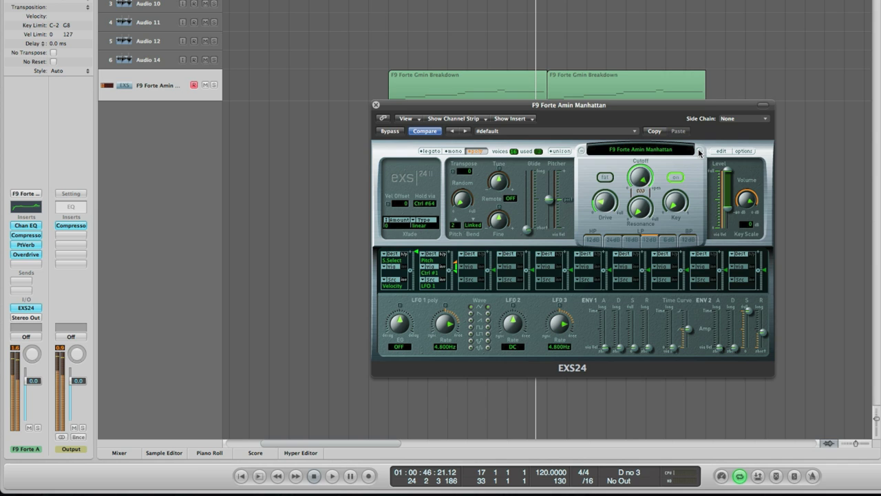
# Step: Load F9 Forte Amin 9th Avenue from the list, then advance through Amin Flyte to Amin Manhattan
pyautogui.click(647, 151)
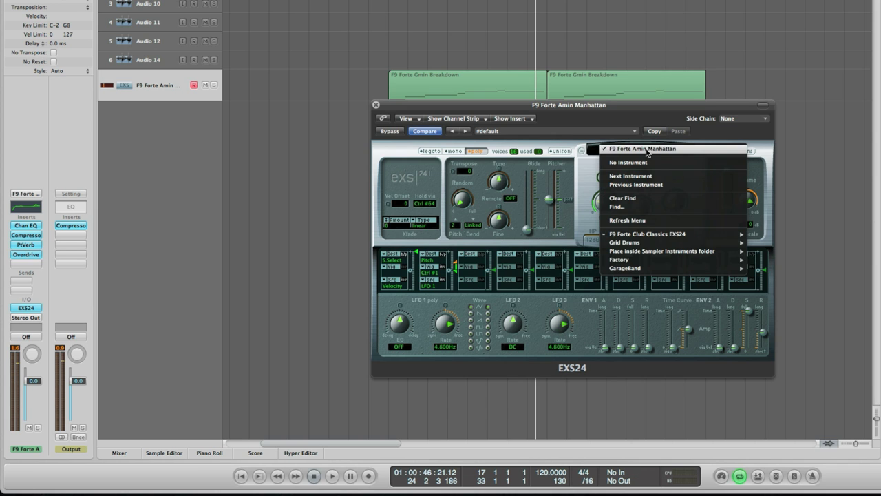
pyautogui.moveTo(648, 237)
pyautogui.moveTo(823, 236)
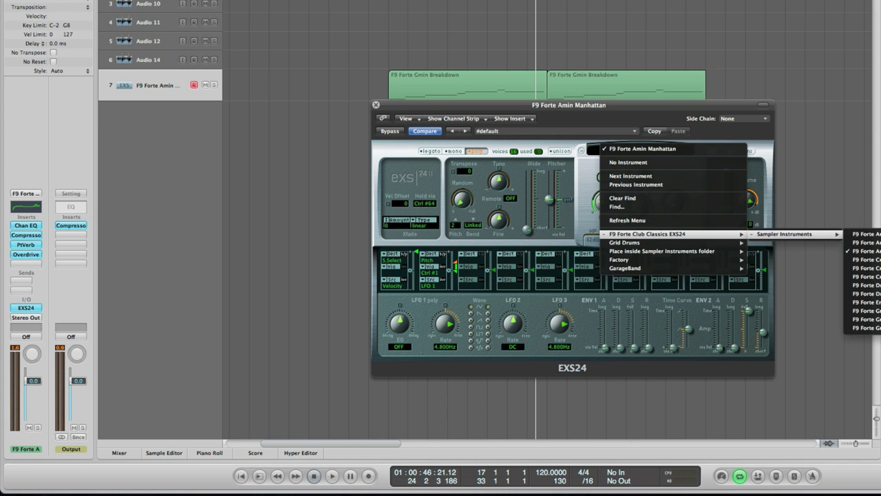
pyautogui.click(864, 243)
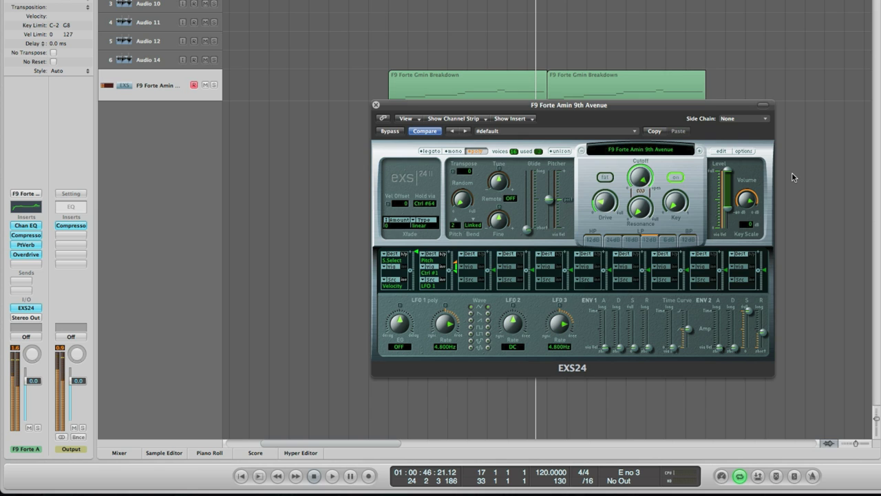
pyautogui.click(700, 151)
pyautogui.moveTo(632, 107); pyautogui.dragTo(619, 68)
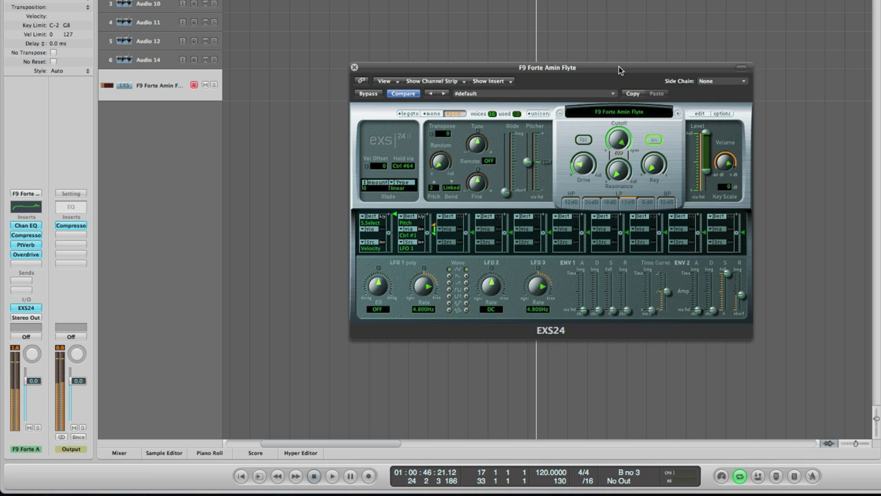
pyautogui.click(677, 114)
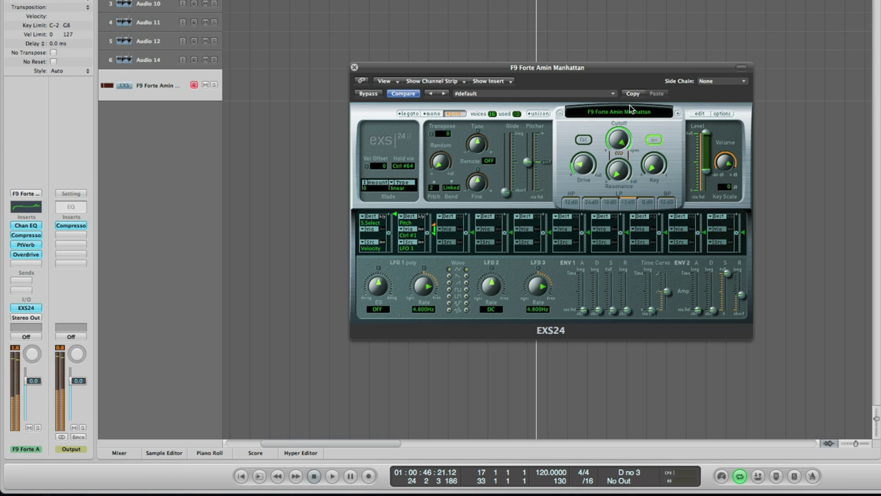
# Step: Step the EXS24 through Cmaj & Amin Triad and Cmaj Minnesota to Cmaj Nineties
pyautogui.click(677, 115)
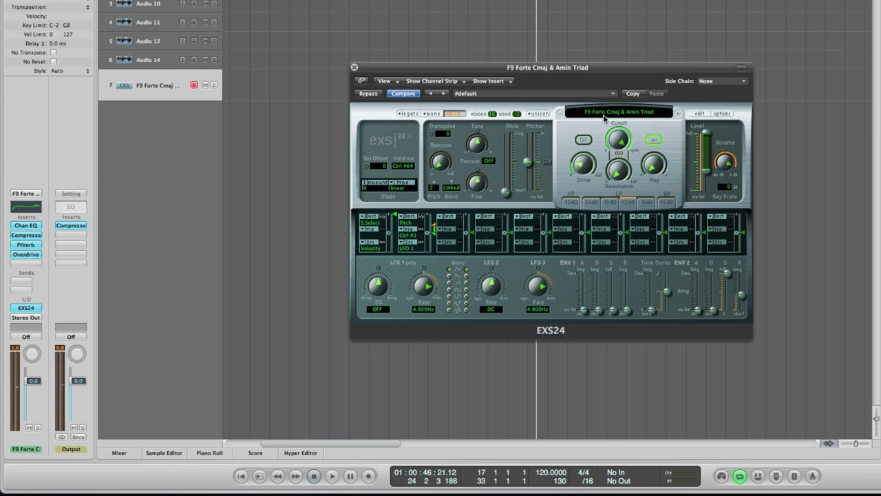
pyautogui.moveTo(567, 69); pyautogui.dragTo(595, 38)
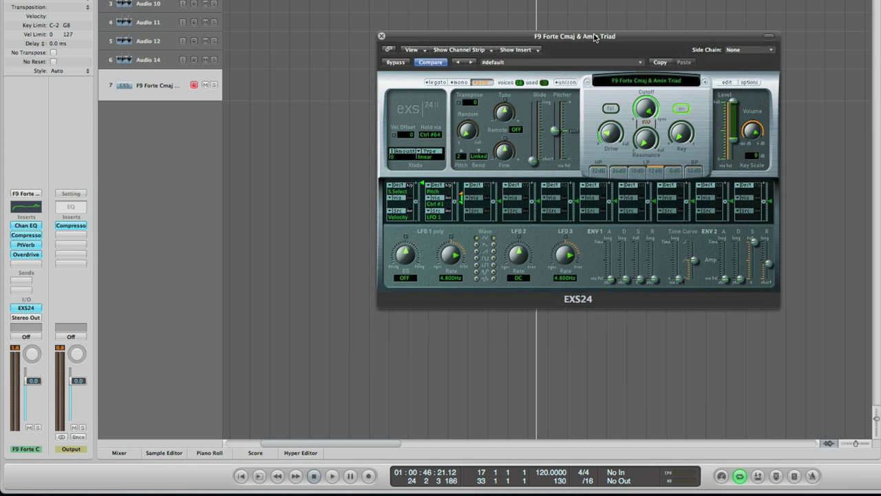
pyautogui.click(706, 82)
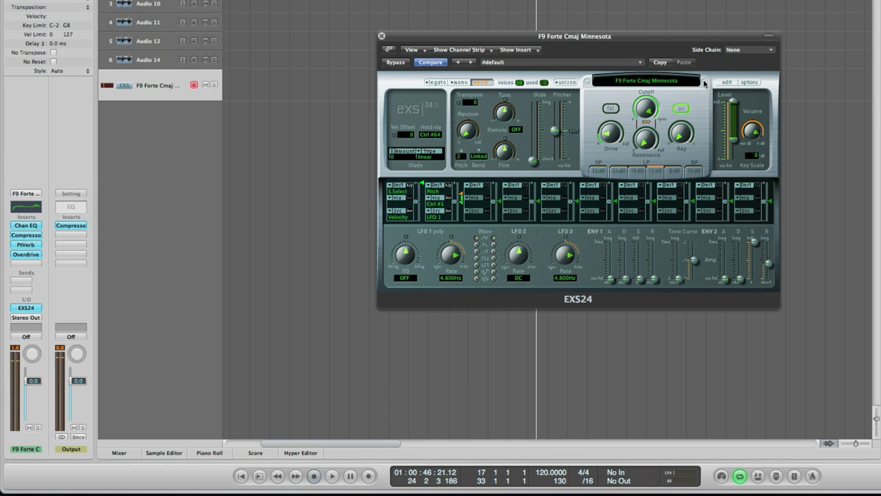
pyautogui.click(704, 82)
pyautogui.moveTo(613, 36); pyautogui.dragTo(563, 8)
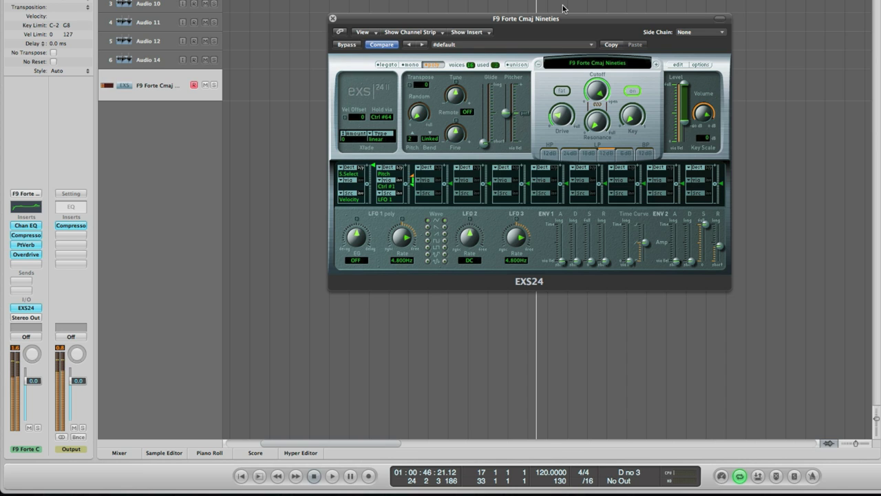
# Step: Load the F9 Forte 90s Chorus channel strip and the F9 Forte Cmaj Nineties instrument
pyautogui.click(32, 195)
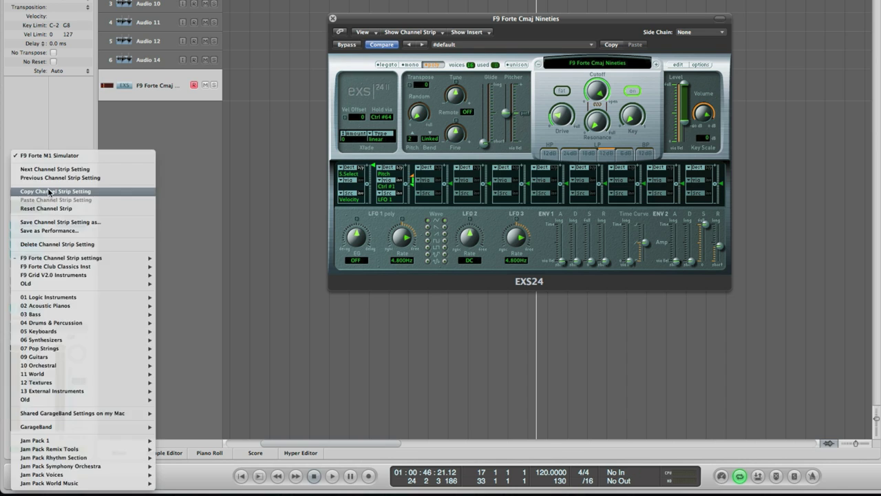
pyautogui.moveTo(62, 259)
pyautogui.click(217, 260)
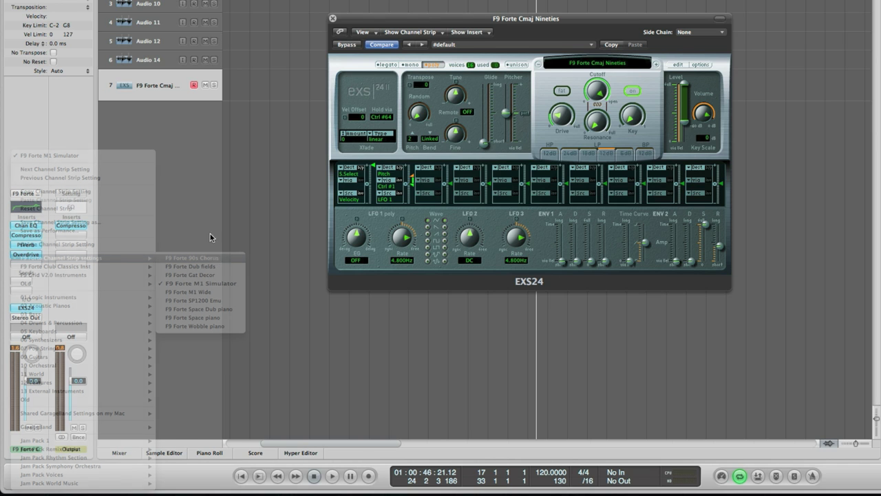
pyautogui.click(595, 64)
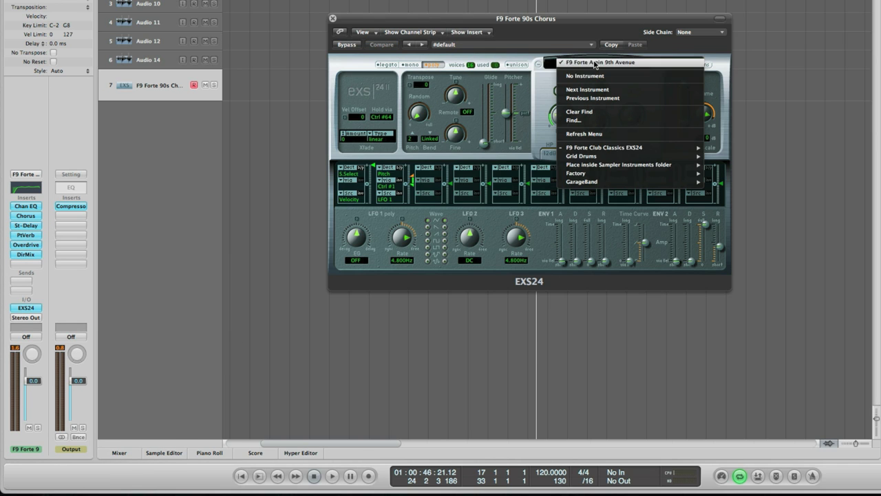
pyautogui.moveTo(619, 148)
pyautogui.moveTo(770, 149)
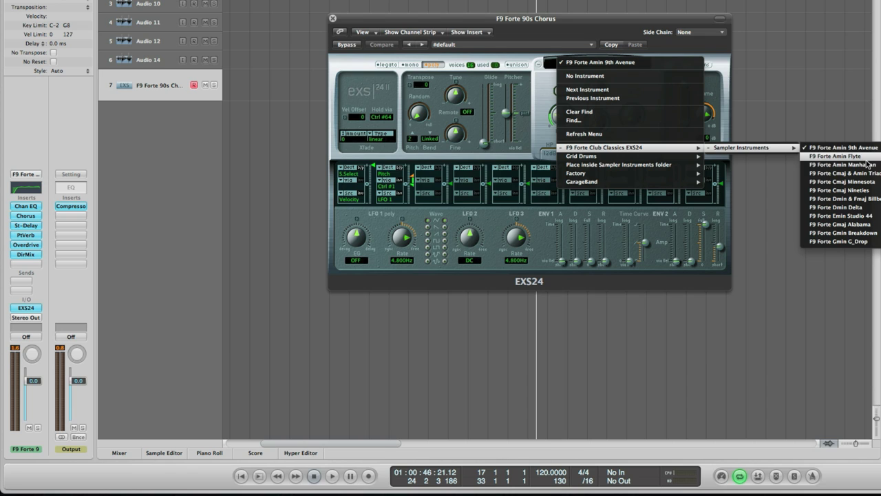
pyautogui.click(872, 190)
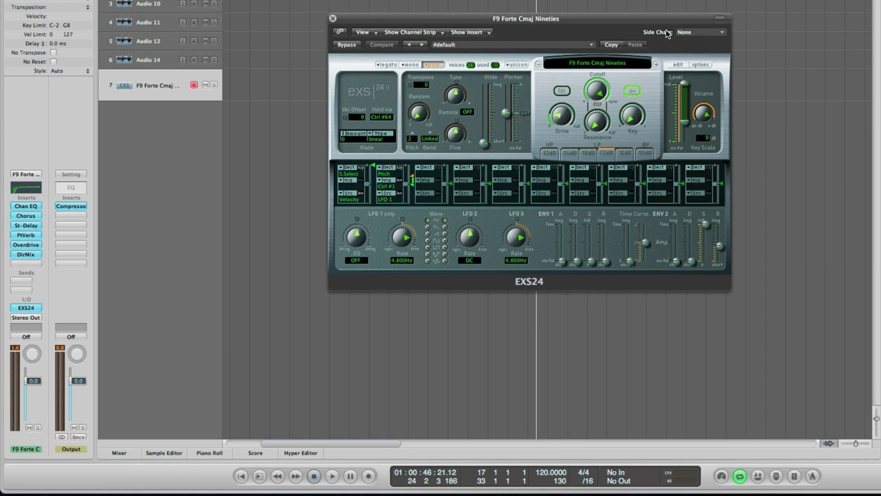
# Step: Try Dmin & Fmaj Billboard, load the SP1200 Emu channel strip, then the Dmin Delta preset
pyautogui.click(656, 65)
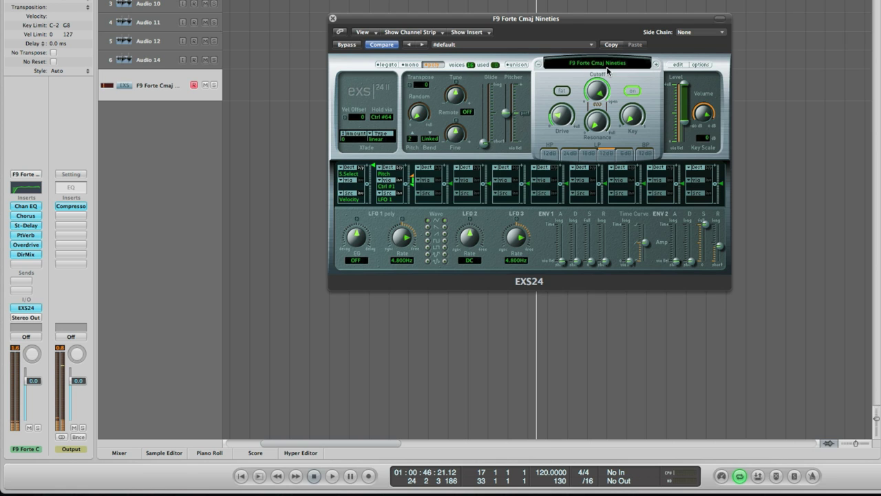
pyautogui.click(27, 174)
pyautogui.moveTo(61, 260)
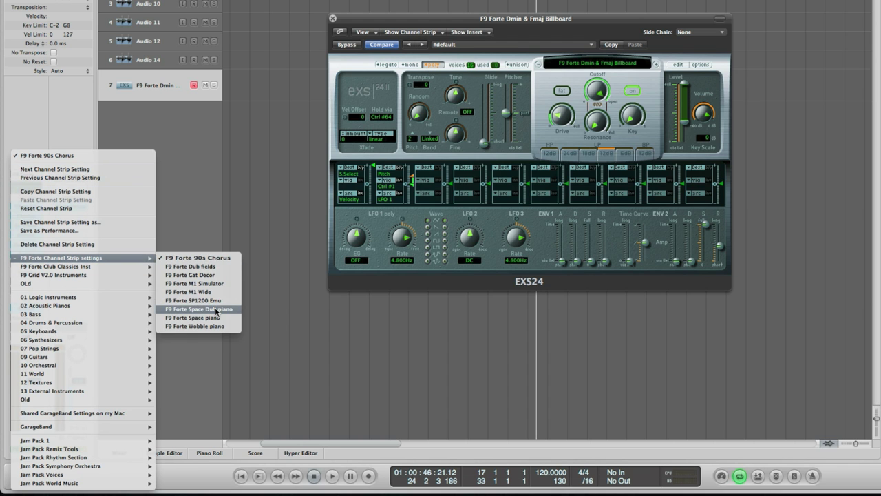
pyautogui.click(221, 300)
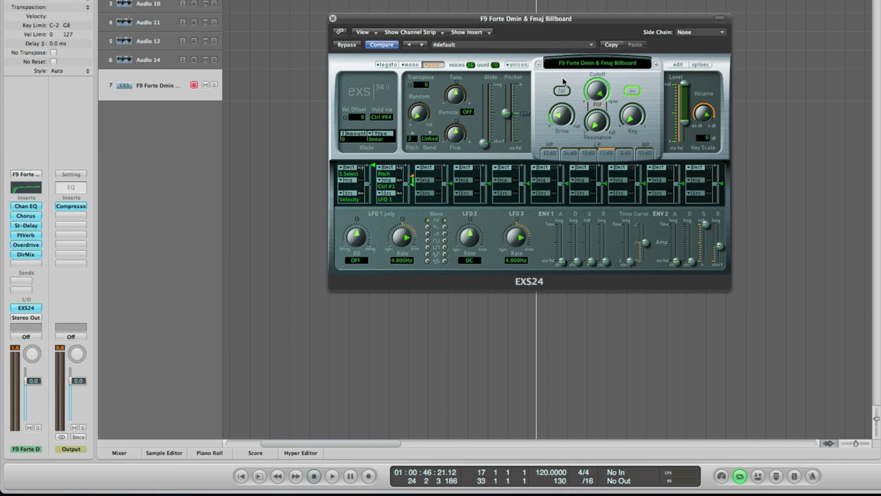
pyautogui.click(591, 61)
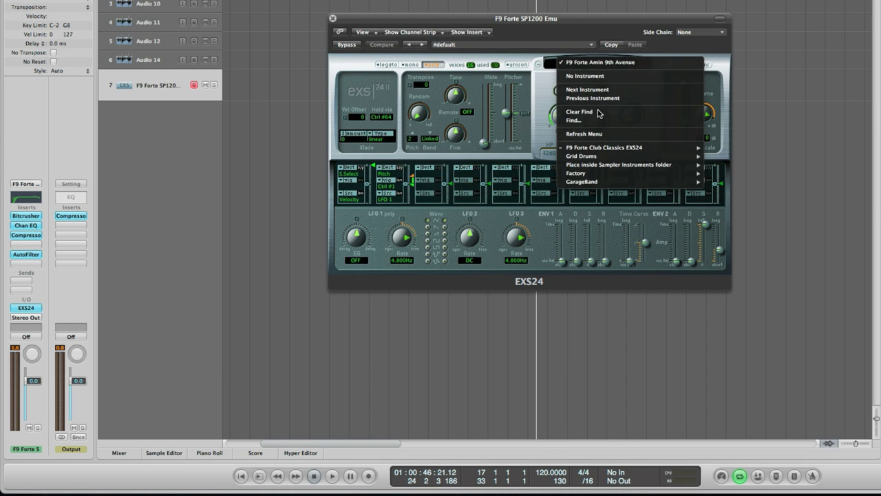
pyautogui.click(592, 90)
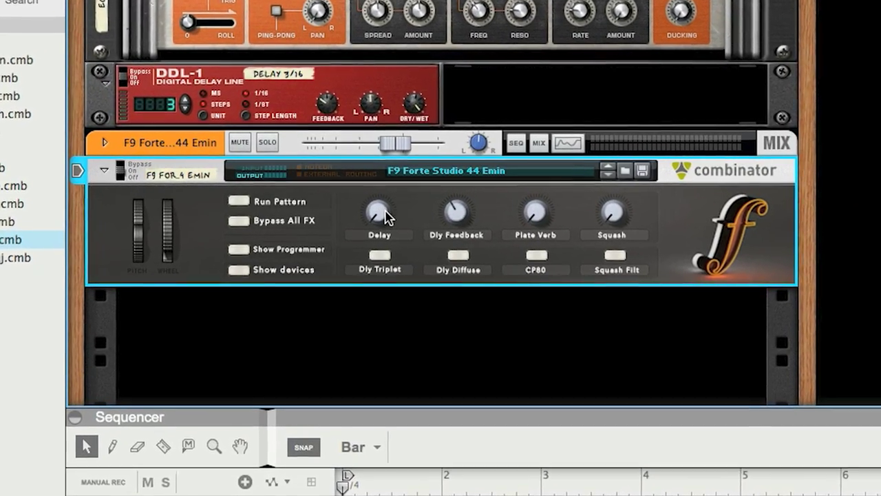
pyautogui.moveTo(370, 207)
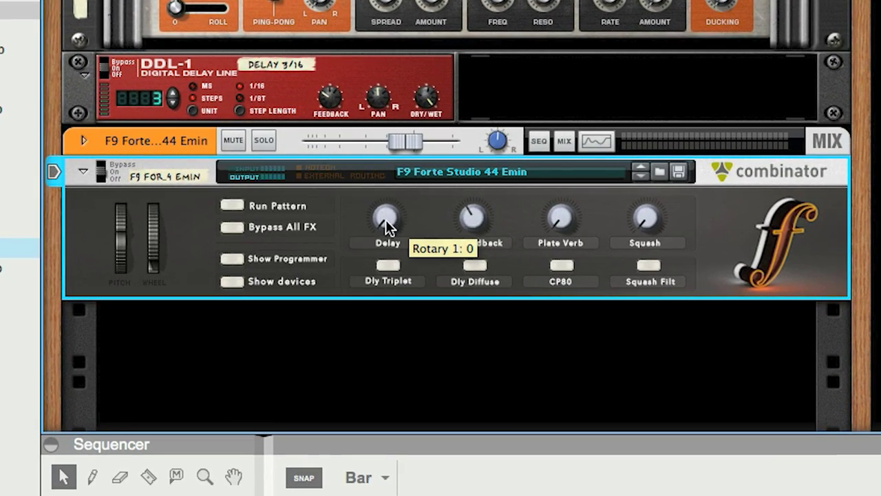
# Step: Rebalance the Delay and Dly Feedback knobs, settling Delay around 69
pyautogui.moveTo(387, 213); pyautogui.dragTo(379, 173)
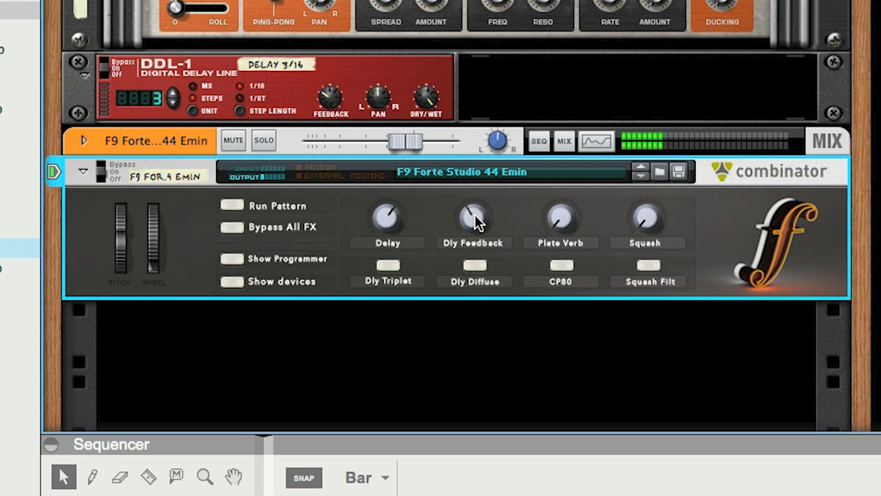
pyautogui.moveTo(474, 219); pyautogui.dragTo(467, 181)
pyautogui.moveTo(394, 222); pyautogui.dragTo(393, 232)
pyautogui.moveTo(473, 220); pyautogui.dragTo(464, 261)
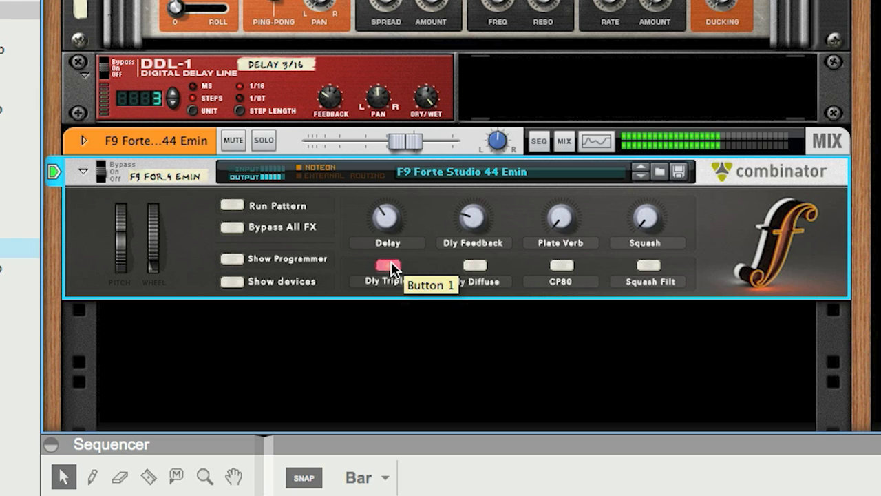
pyautogui.moveTo(384, 216); pyautogui.dragTo(388, 230)
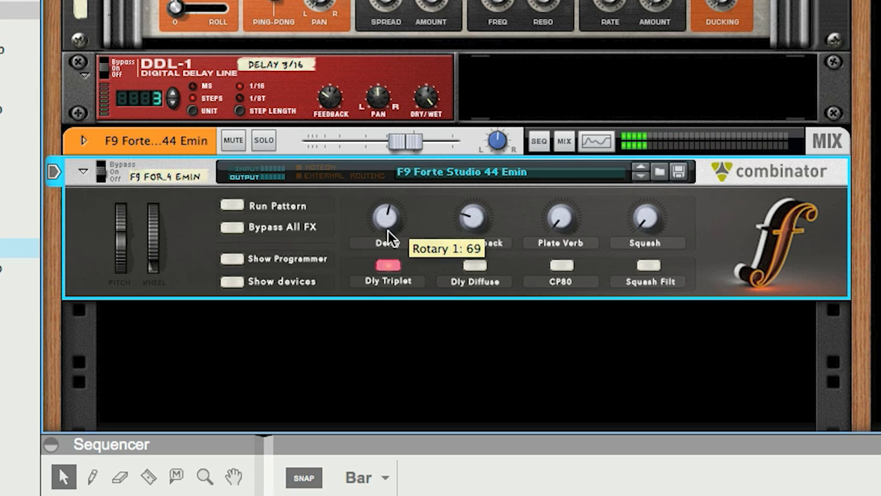
# Step: Leave Dly Triplet off, enable Dly Diffuse, set Delay 95, feedback 67, and add plate reverb
pyautogui.click(394, 262)
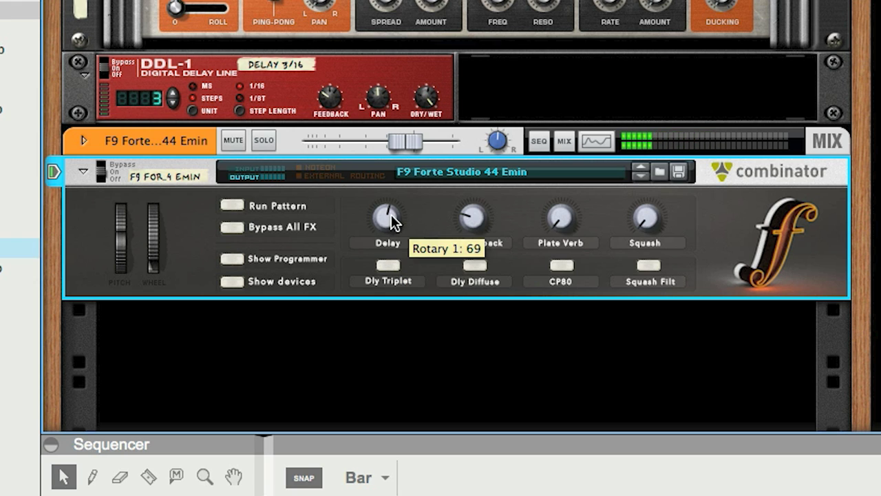
pyautogui.click(388, 262)
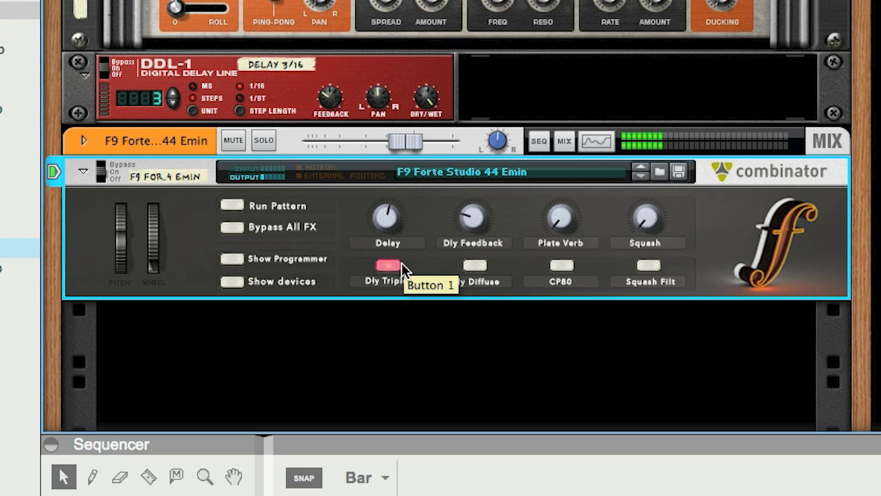
pyautogui.click(387, 265)
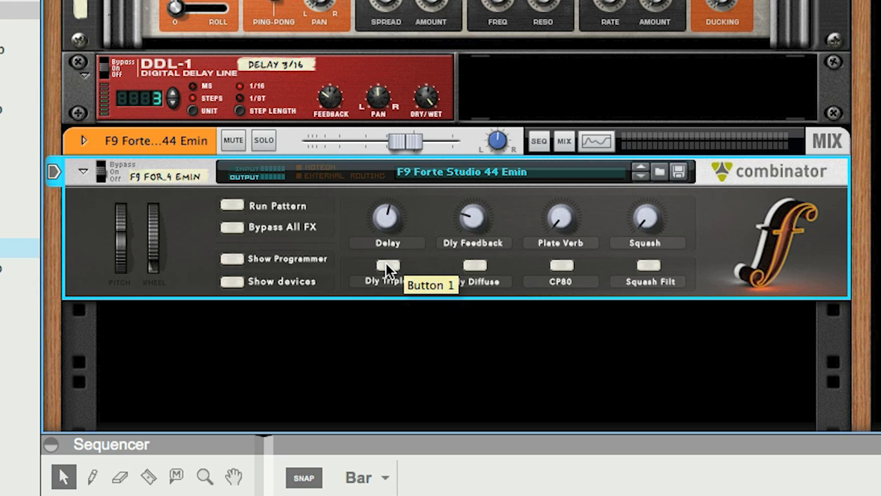
pyautogui.click(478, 262)
pyautogui.moveTo(377, 227)
pyautogui.mouseDown()
pyautogui.moveTo(485, 218)
pyautogui.moveTo(475, 189)
pyautogui.moveTo(377, 221)
pyautogui.mouseUp()
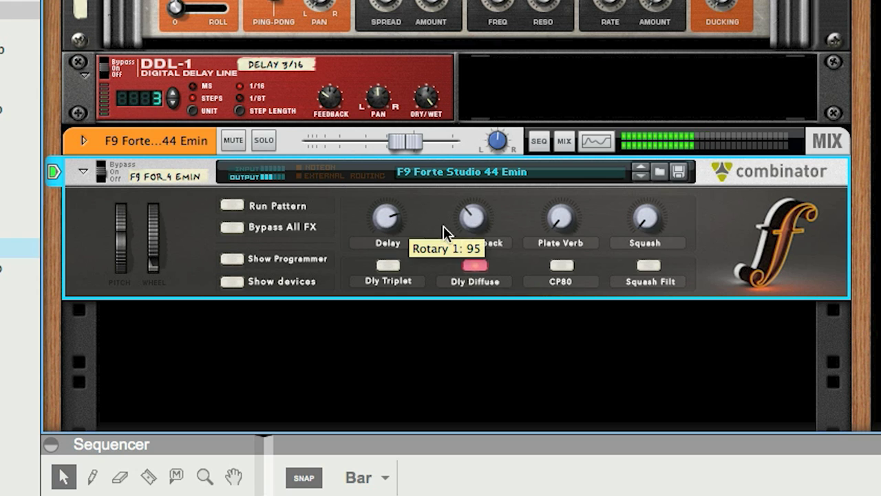
pyautogui.moveTo(475, 209); pyautogui.dragTo(474, 203)
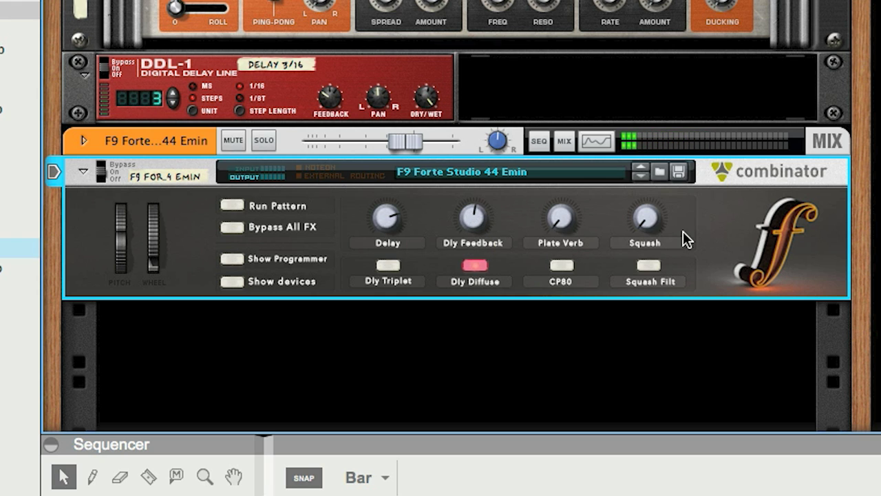
pyautogui.moveTo(559, 213); pyautogui.dragTo(555, 167)
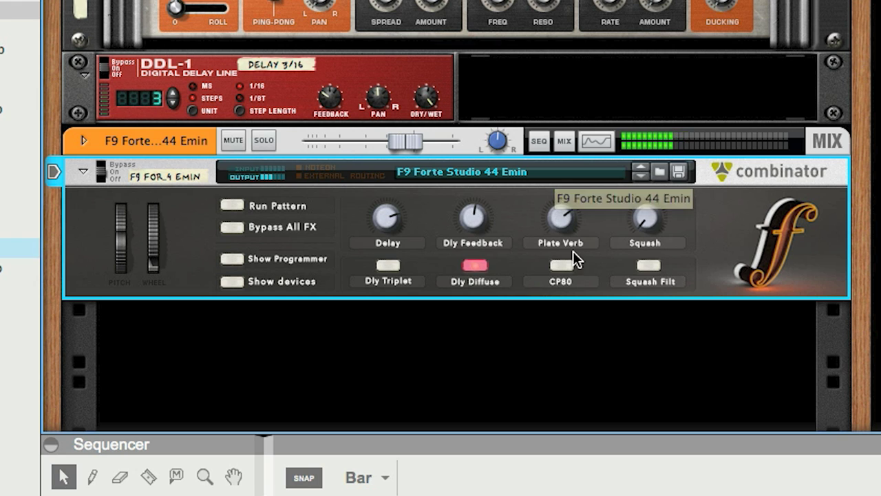
# Step: Turn Dly Diffuse off, try CP80, and raise Squash to about 85 with Squash Filt on
pyautogui.click(478, 265)
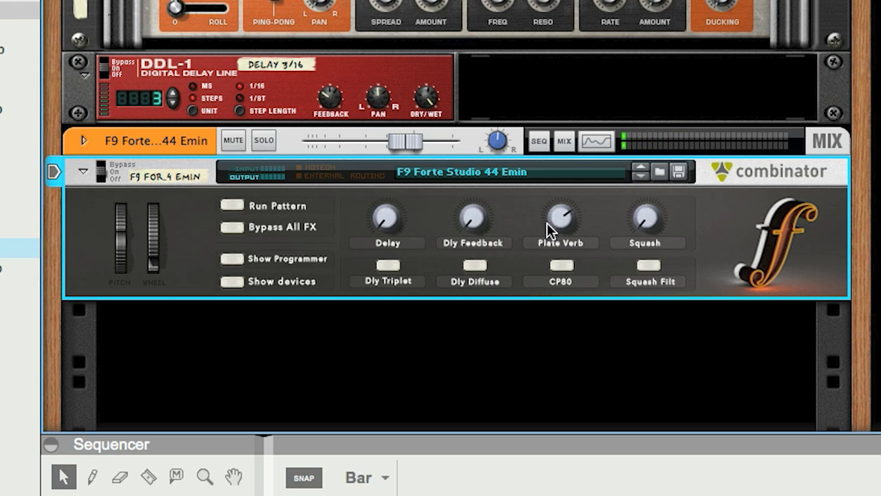
pyautogui.click(562, 265)
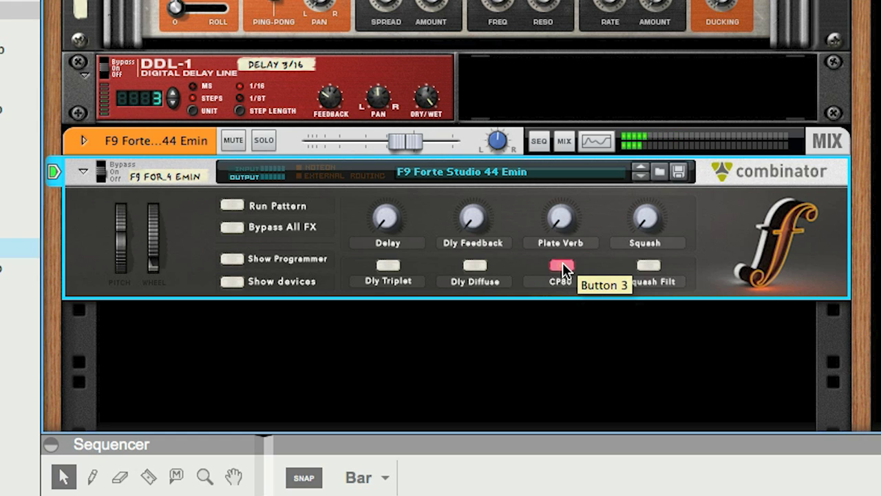
pyautogui.click(562, 265)
pyautogui.moveTo(643, 210); pyautogui.dragTo(652, 159)
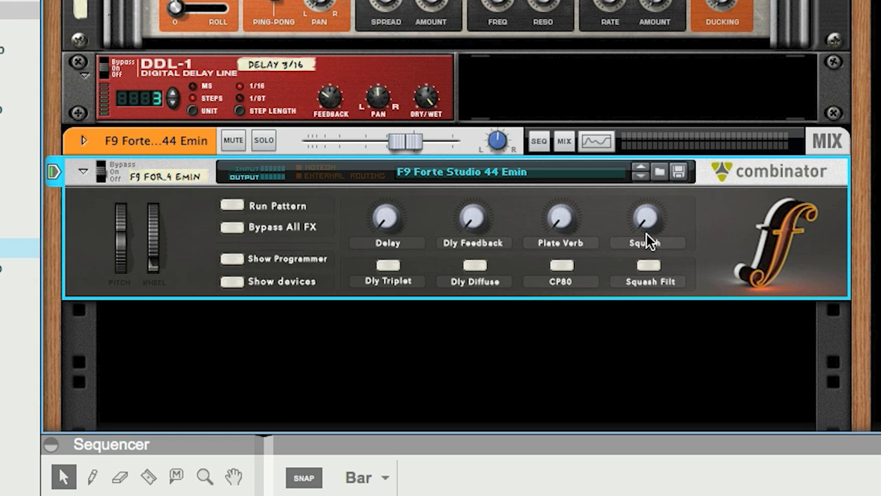
pyautogui.moveTo(646, 234)
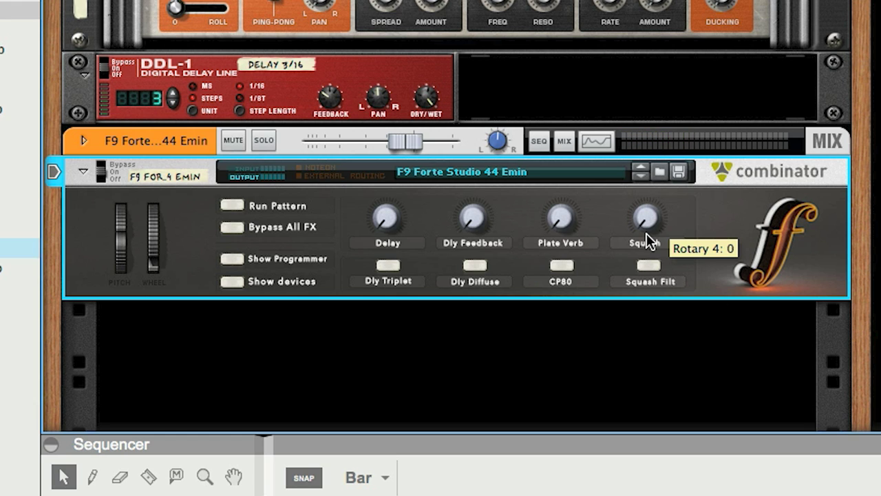
pyautogui.click(651, 265)
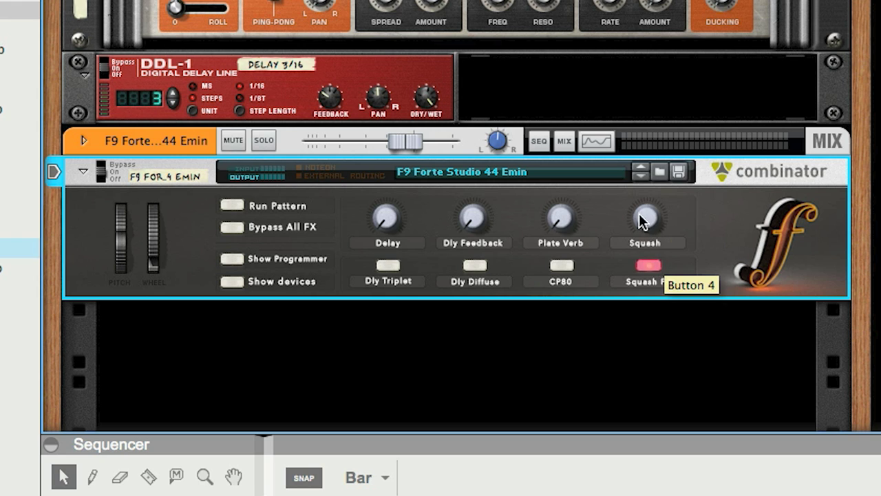
pyautogui.moveTo(645, 214); pyautogui.dragTo(634, 168)
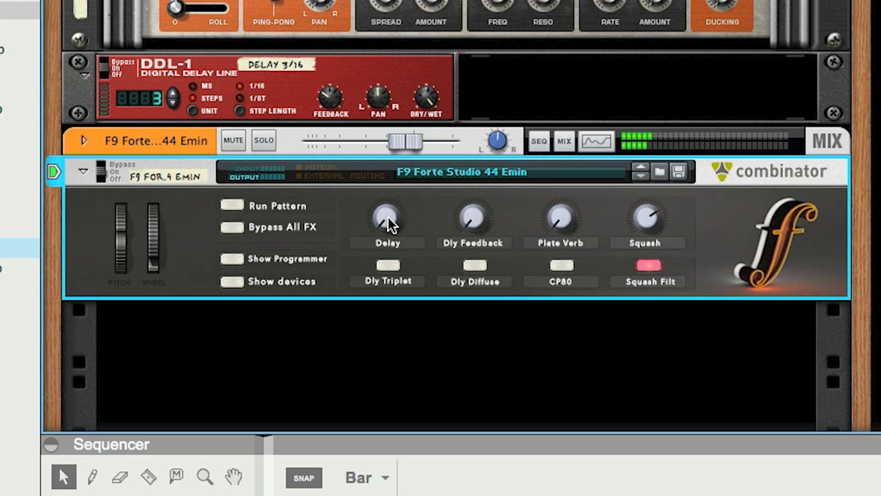
# Step: Set Plate Verb to 77 and Delay to 99, rework feedback, then load F9 Forte Gdrop Gmin
pyautogui.moveTo(561, 210); pyautogui.dragTo(544, 162)
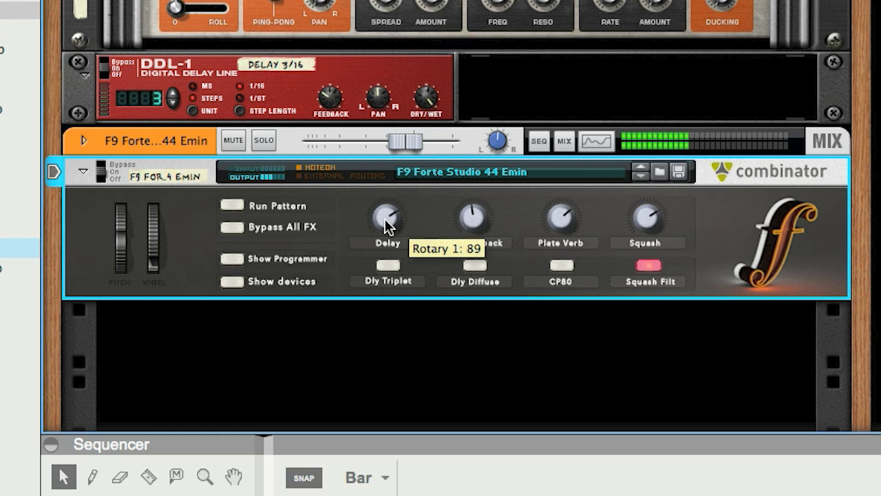
pyautogui.moveTo(385, 218); pyautogui.dragTo(387, 264)
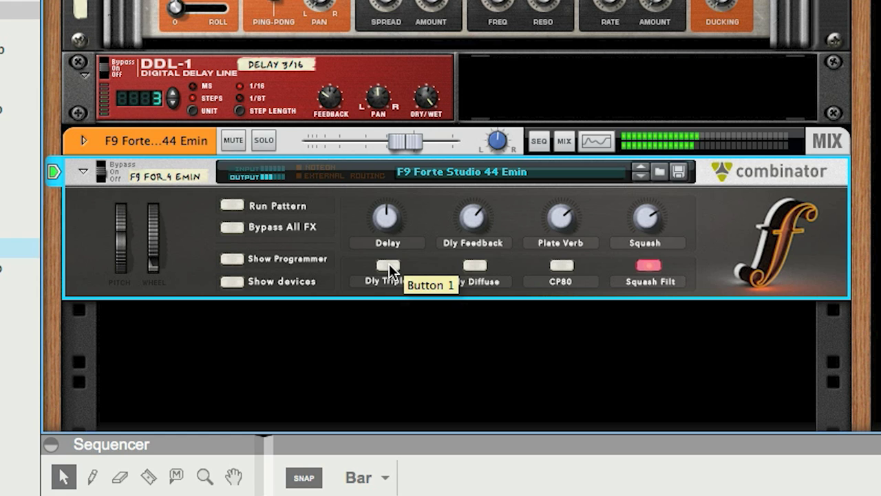
pyautogui.moveTo(469, 203); pyautogui.dragTo(414, 191)
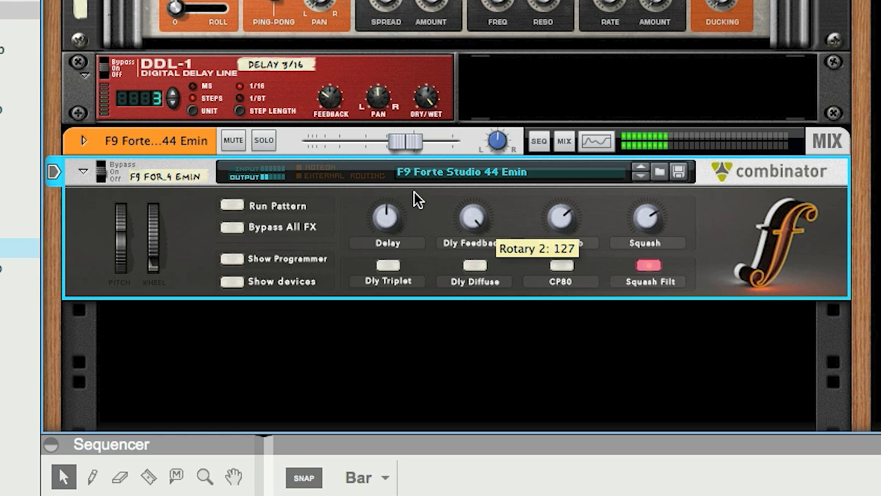
pyautogui.moveTo(476, 209); pyautogui.dragTo(462, 264)
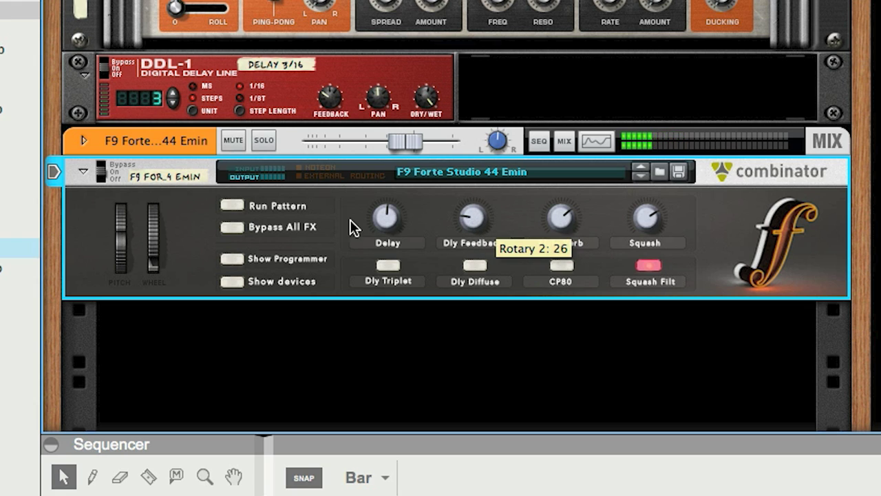
pyautogui.moveTo(385, 214); pyautogui.dragTo(385, 220)
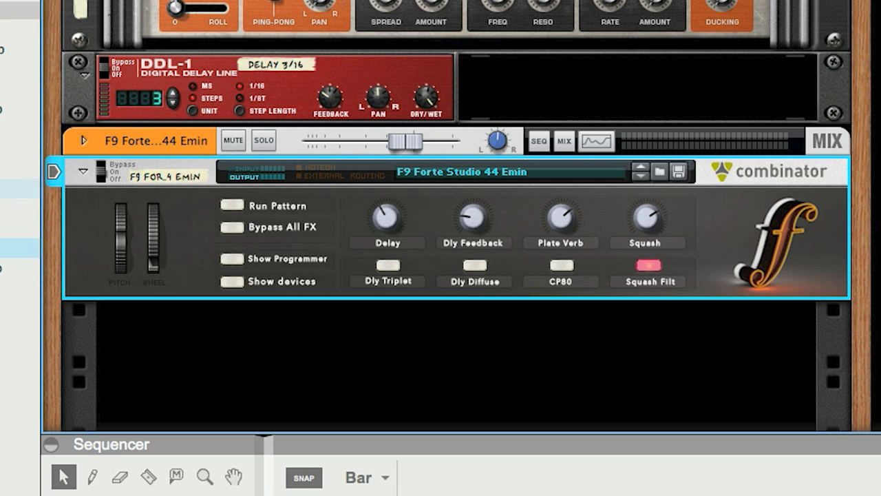
pyautogui.click(20, 168)
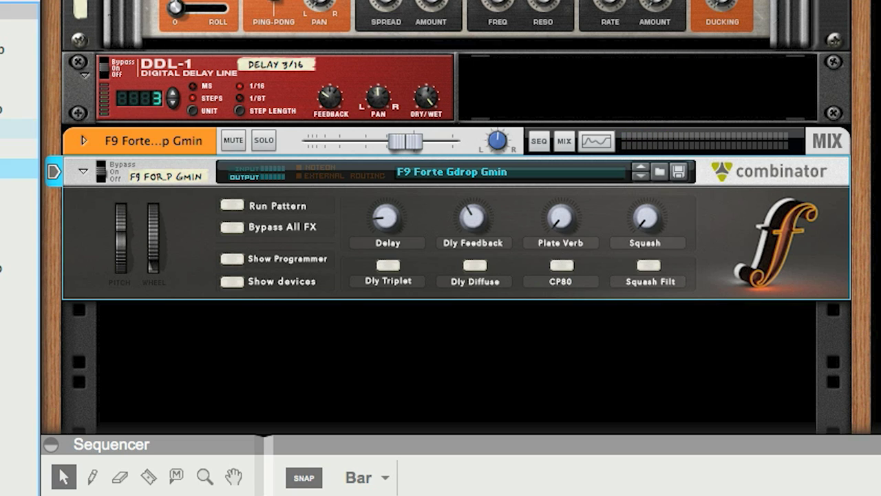
# Step: Load the F9 Forte Alabama Gmaj.cmb patch into Reason's Combinator
pyautogui.click(21, 69)
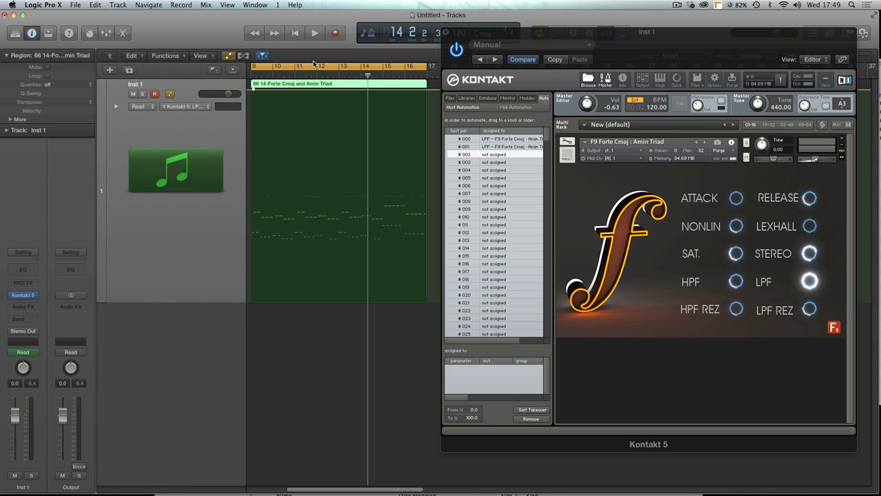
pyautogui.click(467, 98)
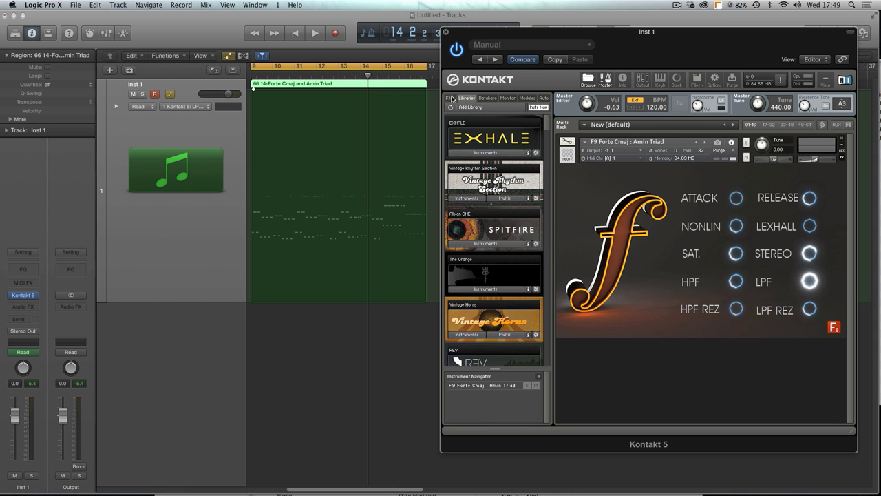
pyautogui.click(450, 98)
pyautogui.click(467, 97)
pyautogui.click(451, 99)
pyautogui.click(463, 97)
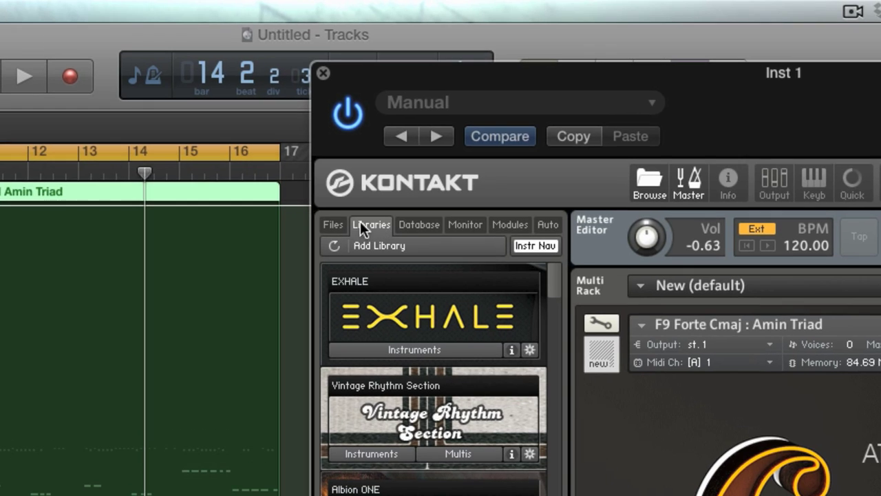
pyautogui.click(331, 223)
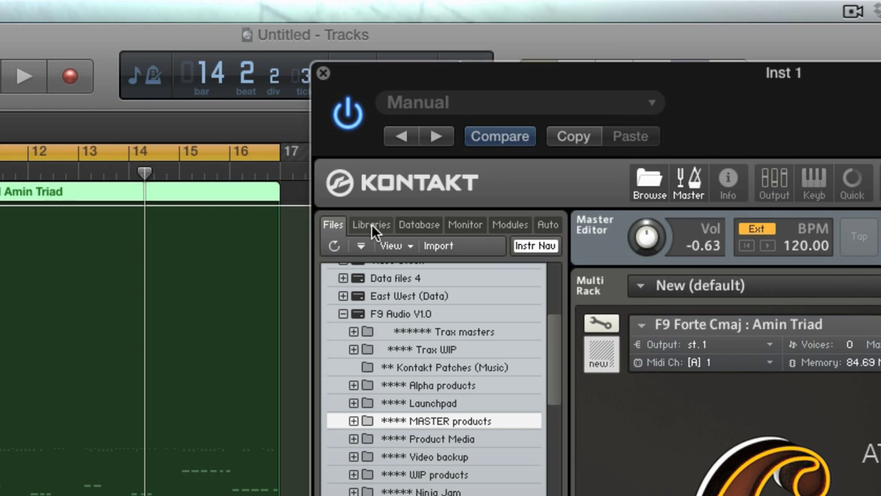
pyautogui.click(371, 226)
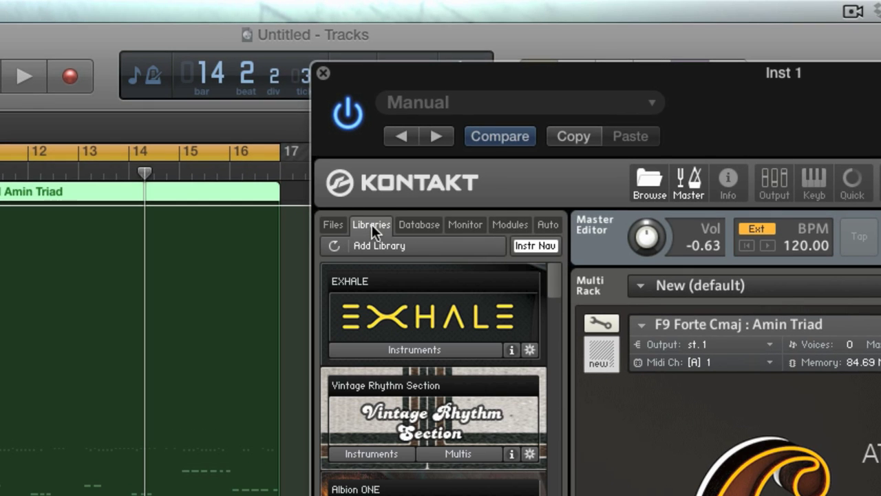
pyautogui.click(546, 225)
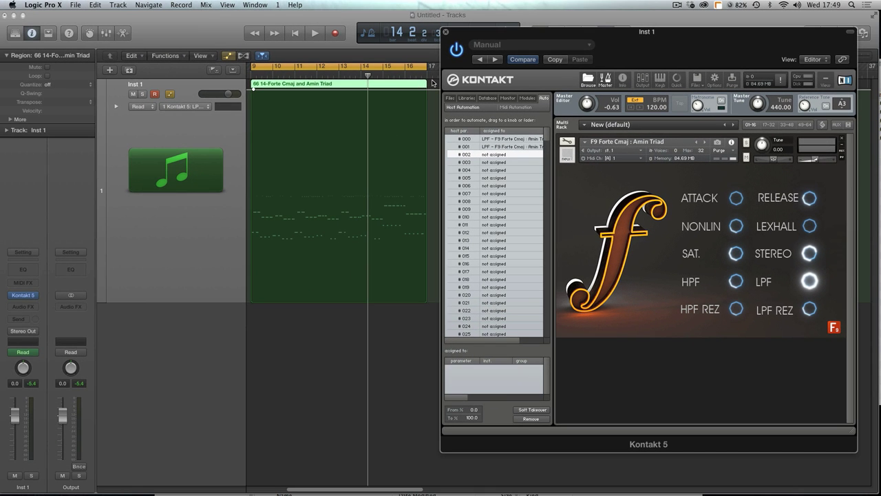
pyautogui.click(433, 83)
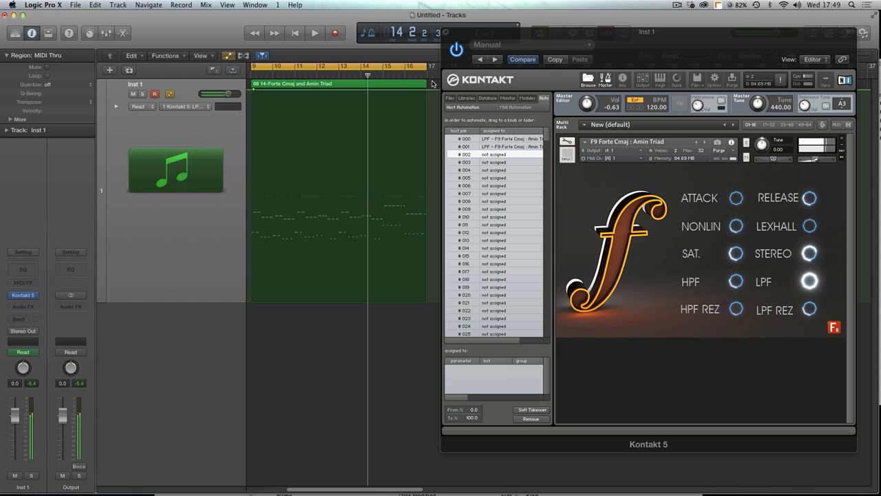
pyautogui.press('Return')
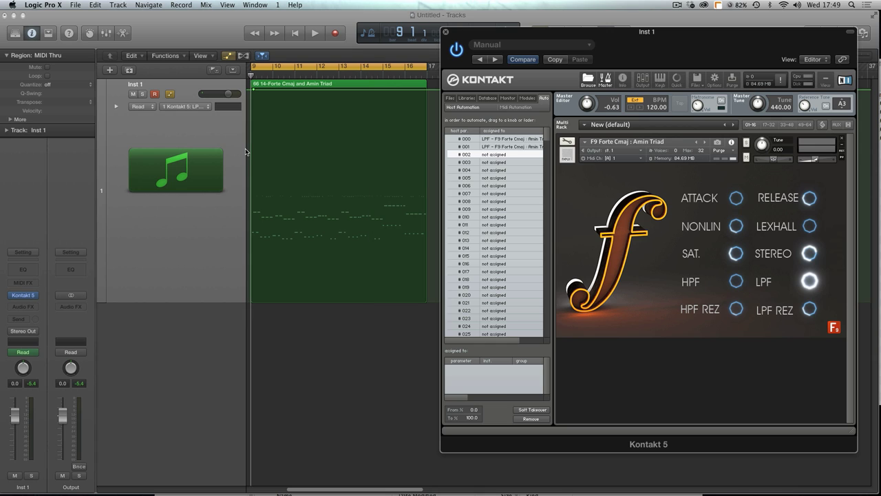
pyautogui.press('space')
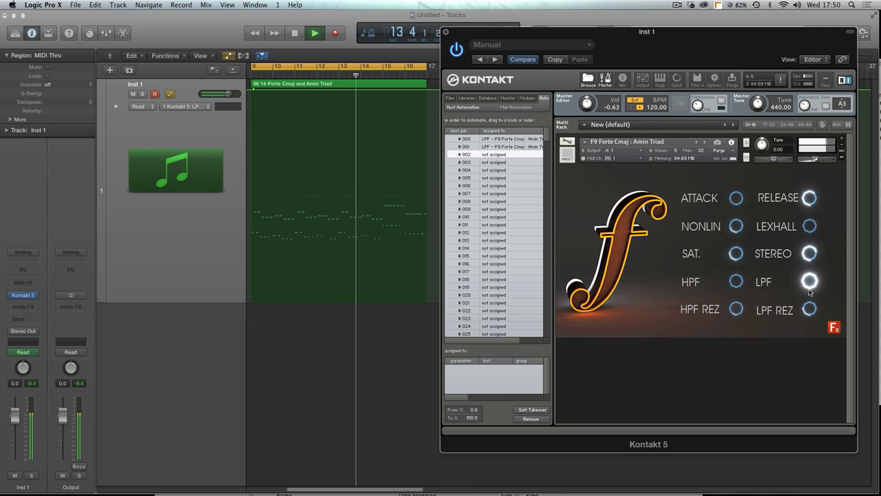
pyautogui.press('space')
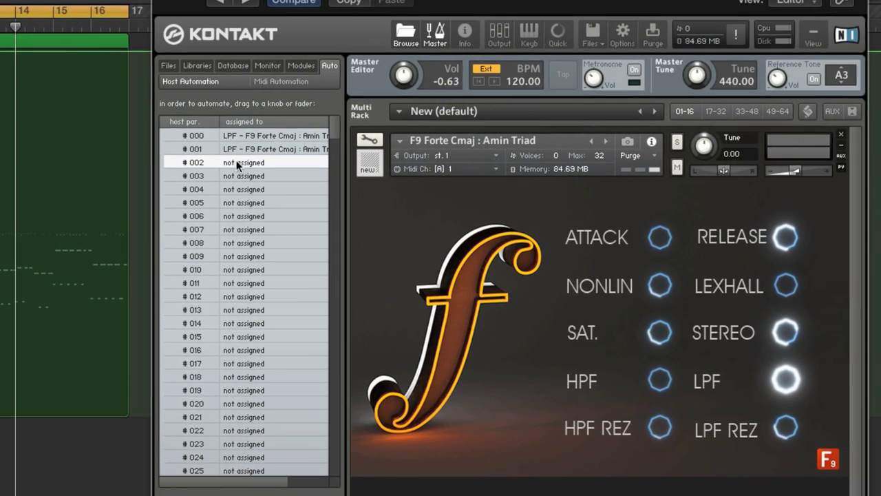
# Step: Map host automation slot #002 to Kontakt's LPF knob and make LPF - F9 Forte Cmaj : Amin Triad Inst 1's automation
pyautogui.moveTo(236, 165); pyautogui.dragTo(787, 380)
pyautogui.moveTo(854, 372); pyautogui.dragTo(784, 379)
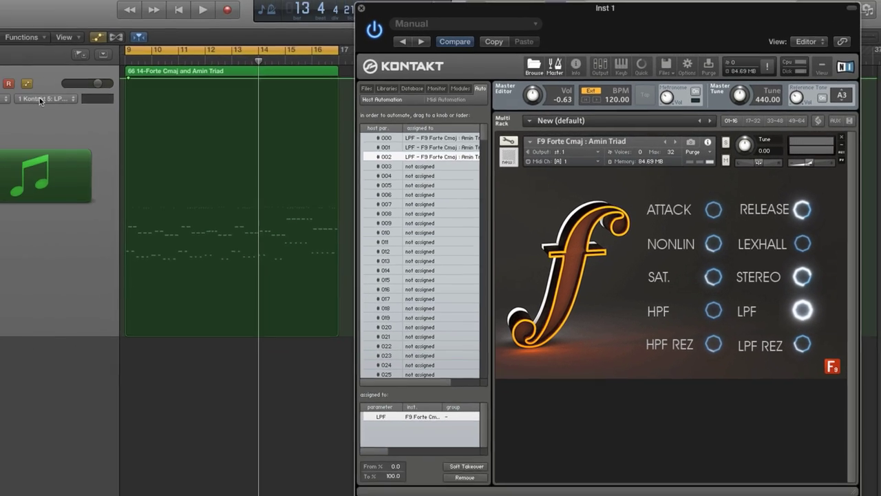
pyautogui.click(169, 105)
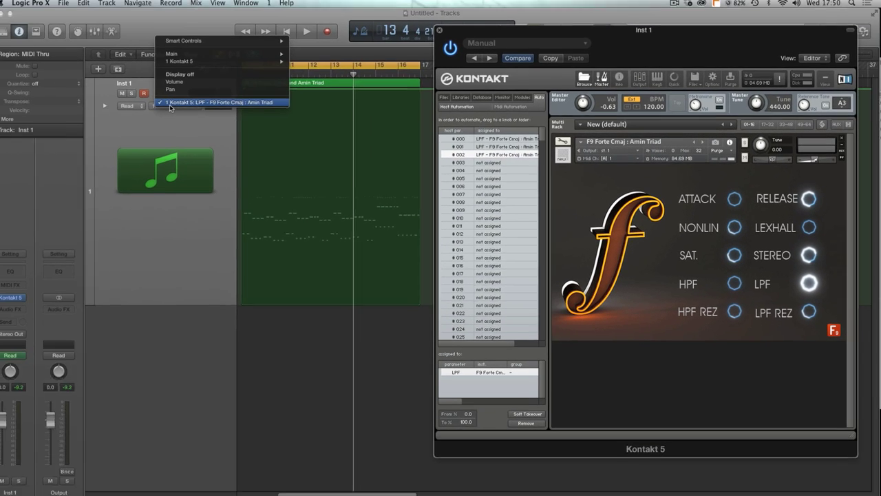
pyautogui.moveTo(184, 61)
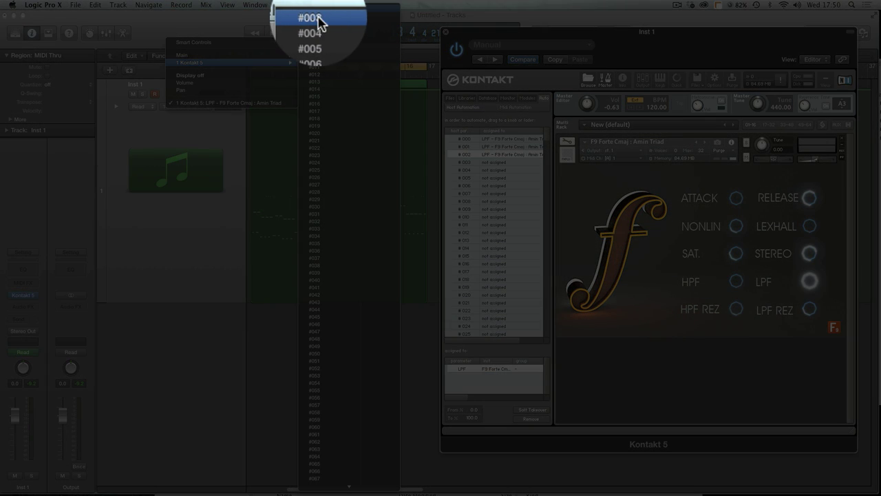
pyautogui.scroll(-15, 314, 248)
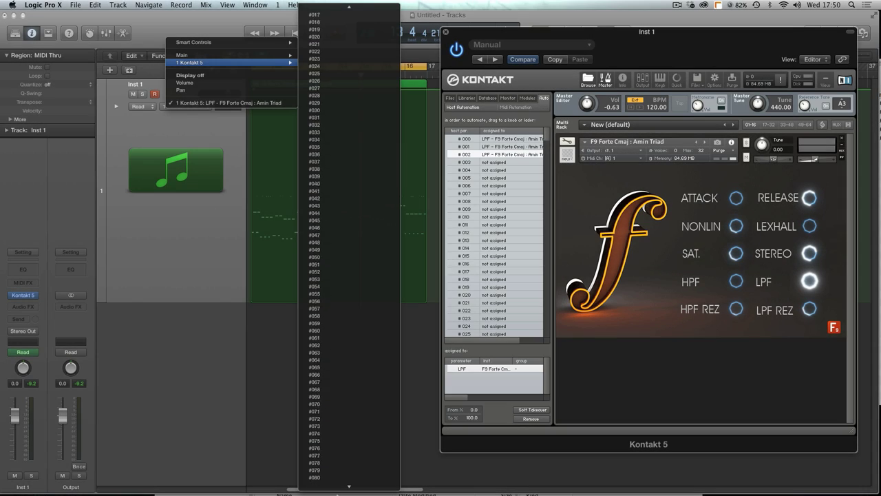
pyautogui.scroll(-20, 336, 493)
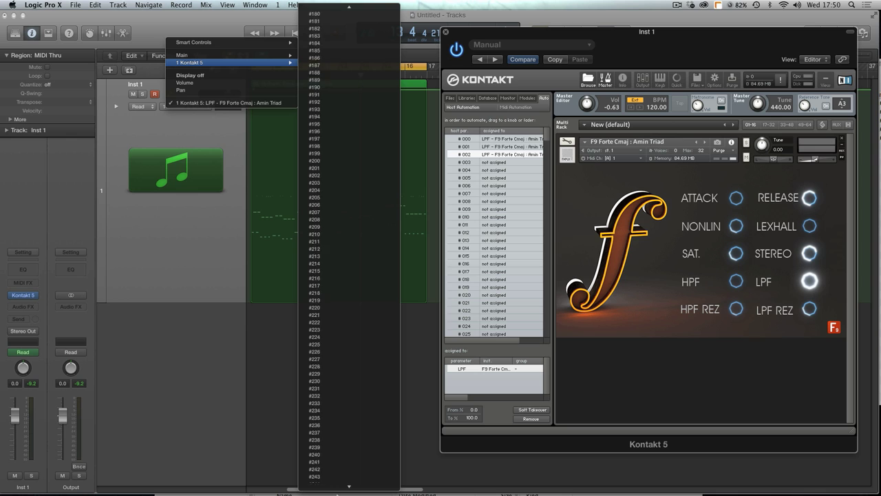
pyautogui.scroll(-12, 337, 493)
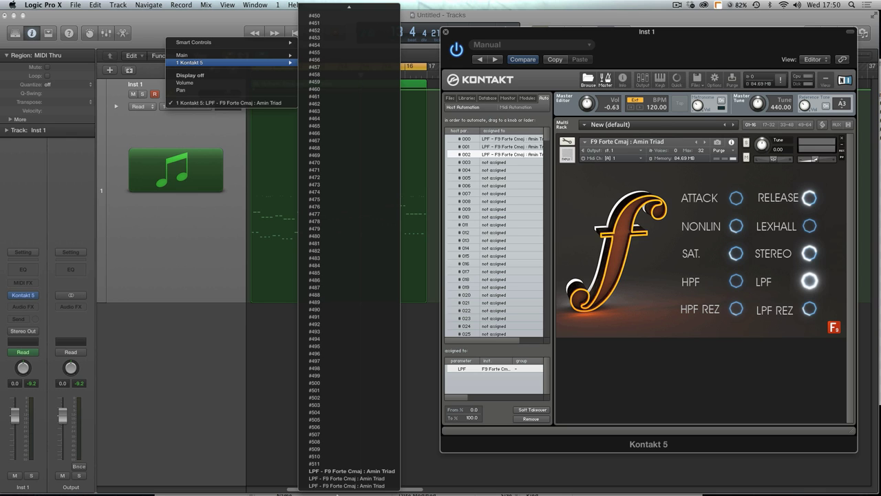
pyautogui.click(343, 486)
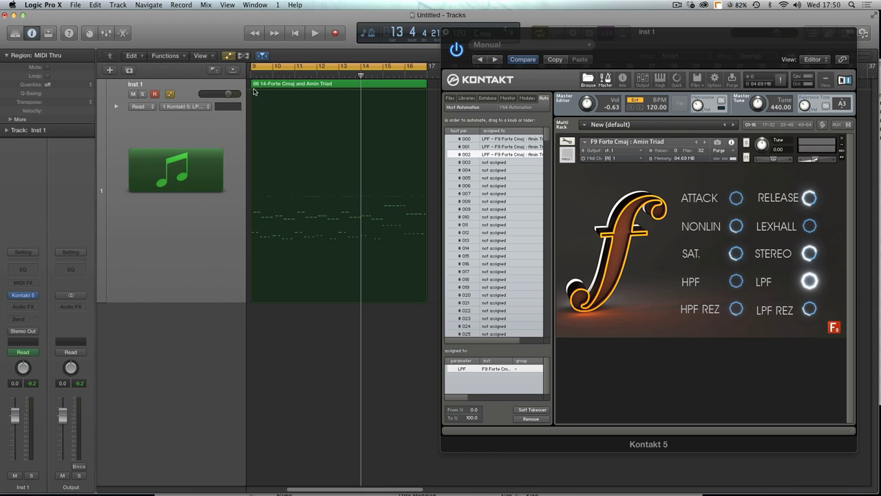
# Step: Draw a V-shaped LPF curve dipping at bar 13.5 and rising near bar 16, previewing it with playback
pyautogui.moveTo(344, 94); pyautogui.dragTo(372, 270)
pyautogui.press('space')
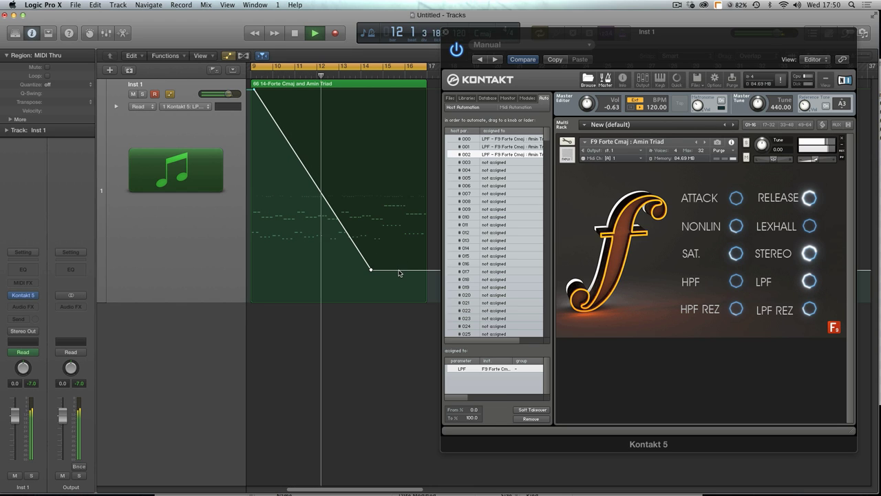
pyautogui.moveTo(400, 269); pyautogui.dragTo(422, 90)
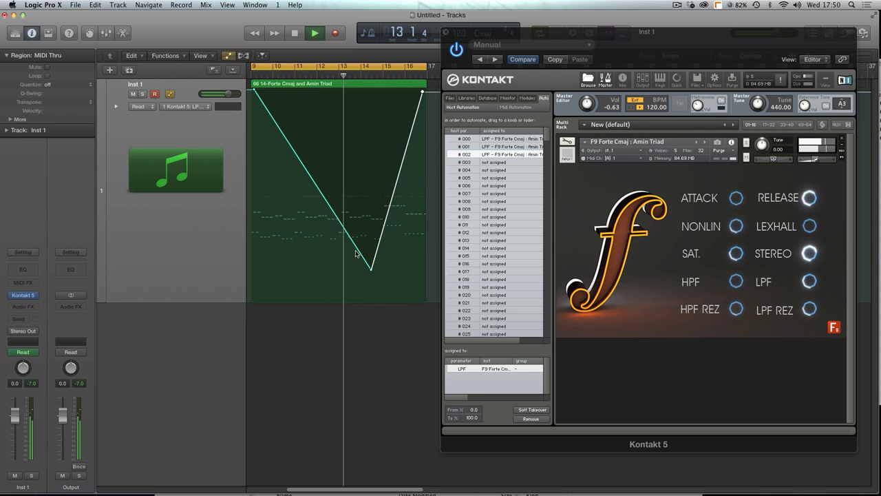
pyautogui.moveTo(371, 269); pyautogui.dragTo(353, 258)
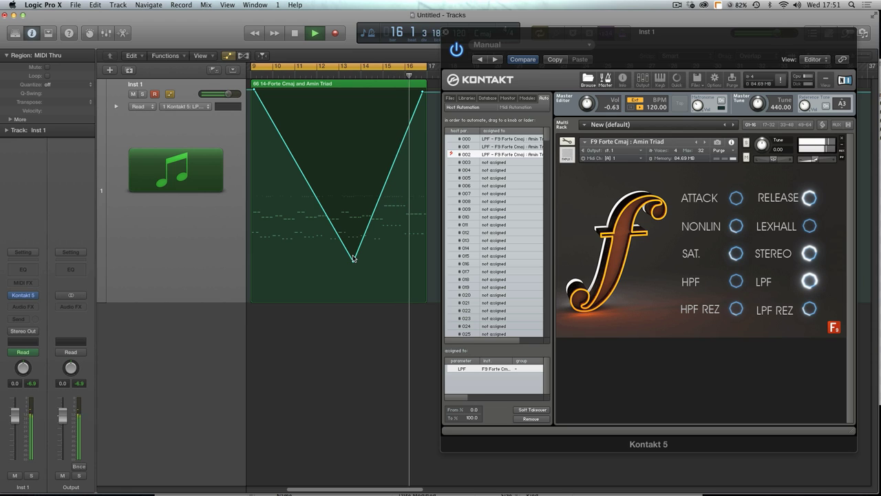
pyautogui.press('space')
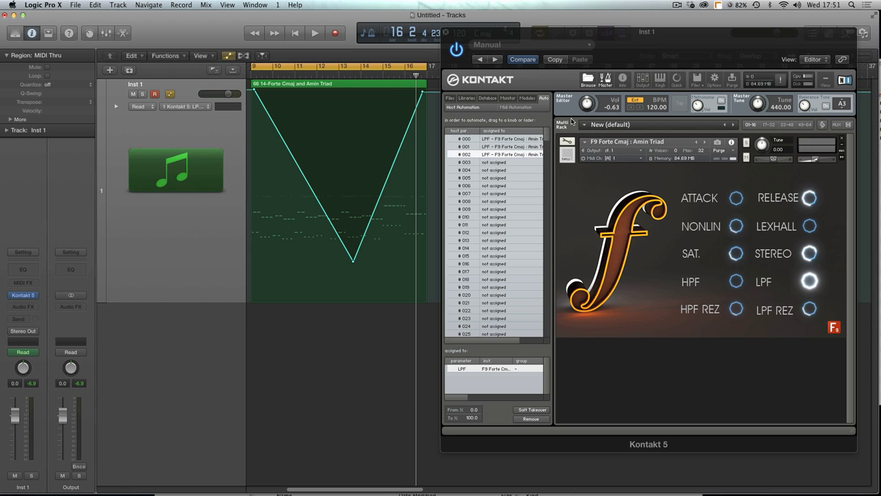
pyautogui.moveTo(605, 58); pyautogui.dragTo(589, 54)
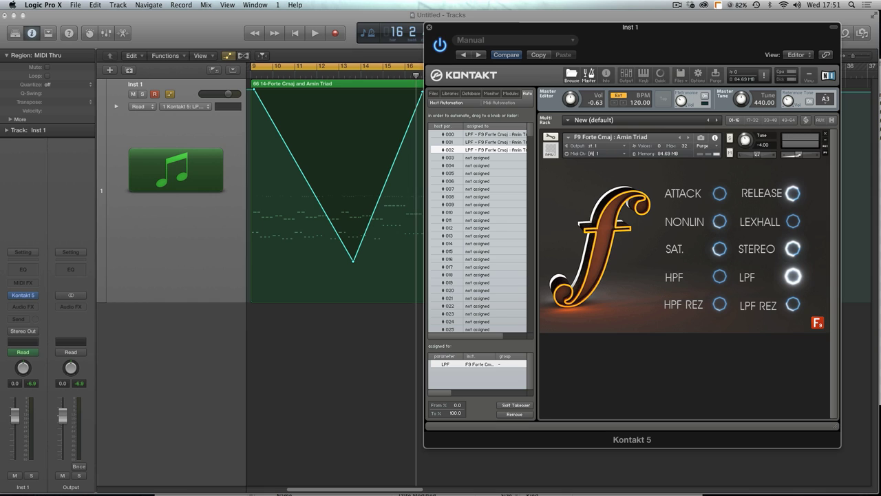
# Step: Play the region from bar 9 to hear the LPF sweep with Tune at -4.00
pyautogui.press('Return')
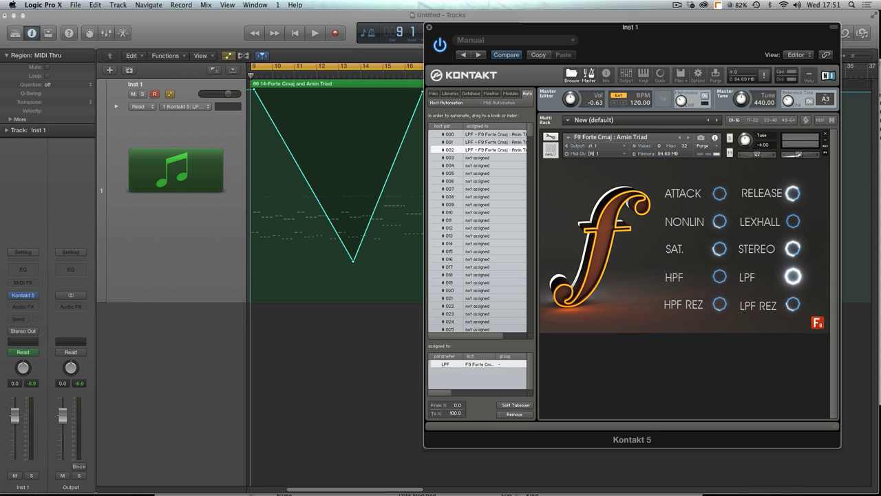
pyautogui.press('space')
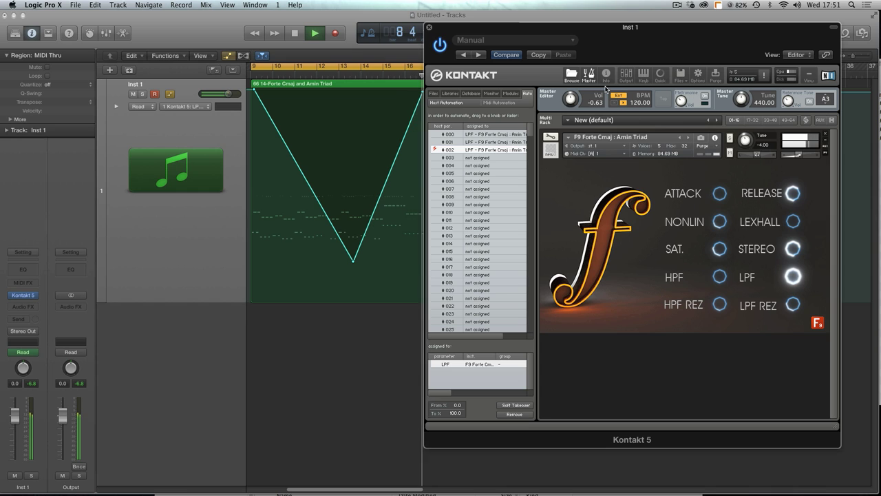
pyautogui.press('space')
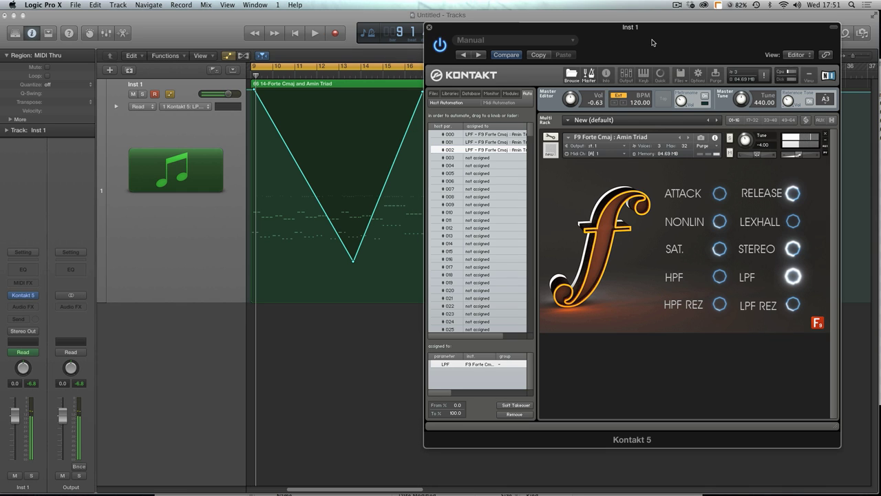
# Step: Flatten the LPF automation back to full level and set the Forte sample source to S1200 machine
pyautogui.moveTo(652, 42); pyautogui.dragTo(629, 44)
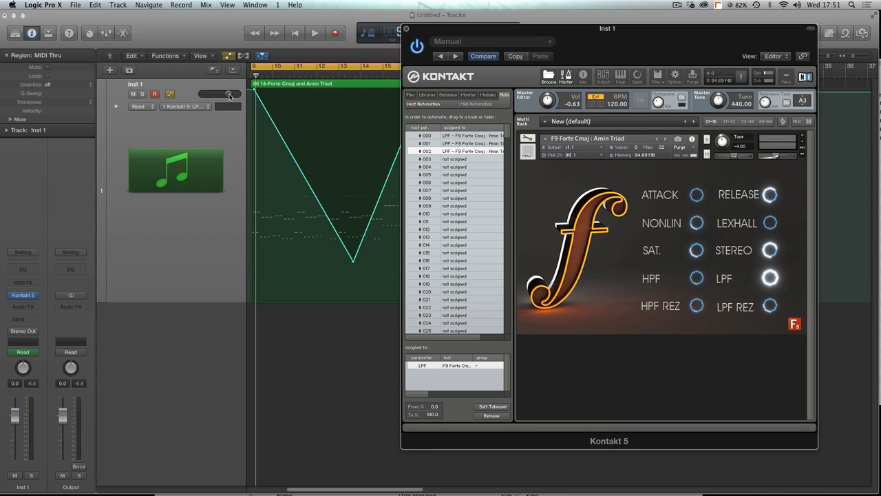
pyautogui.moveTo(352, 261); pyautogui.dragTo(353, 88)
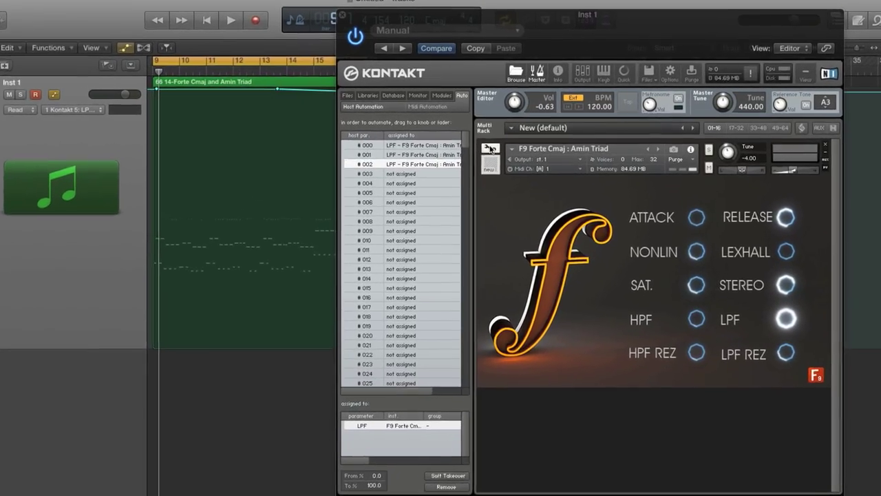
pyautogui.click(519, 140)
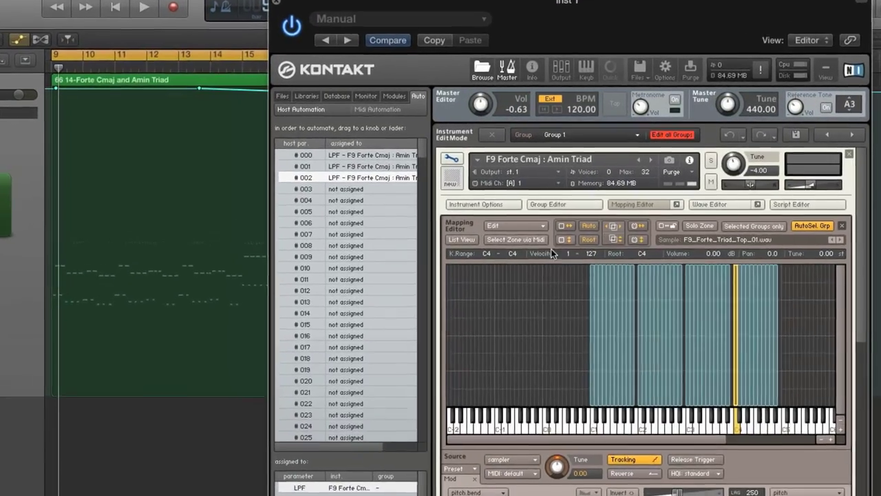
pyautogui.scroll(-5, 551, 248)
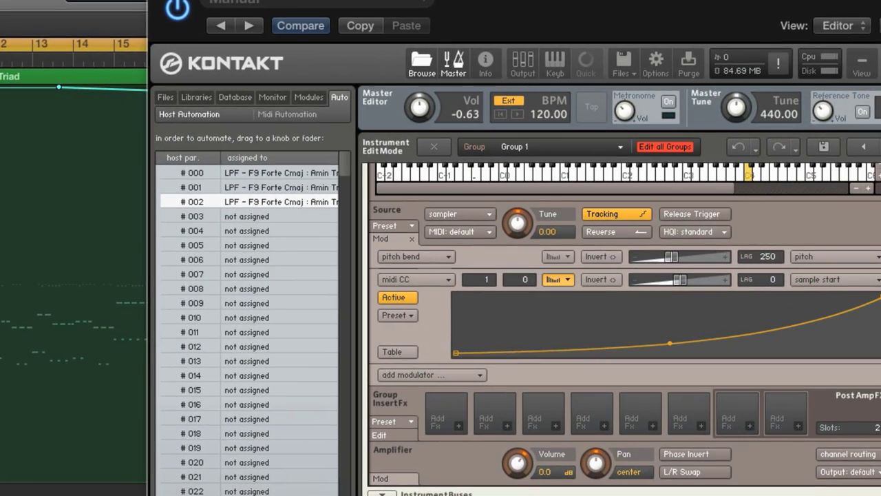
pyautogui.scroll(3, 510, 286)
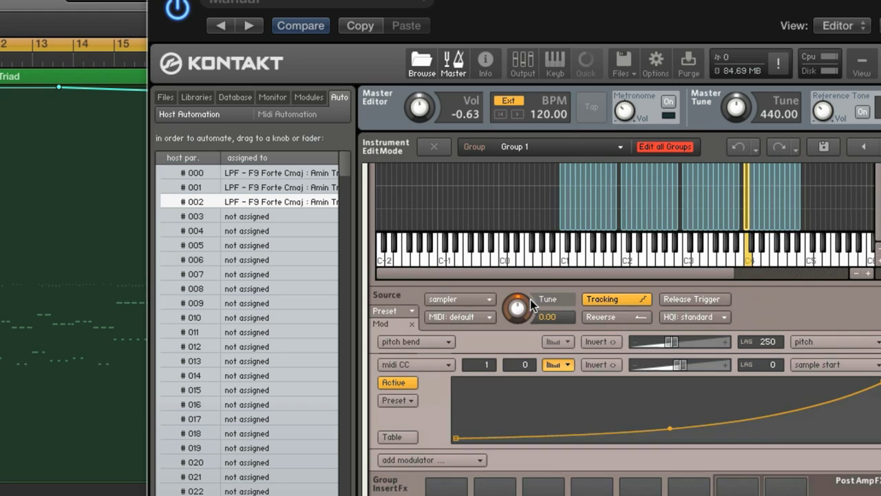
pyautogui.click(461, 299)
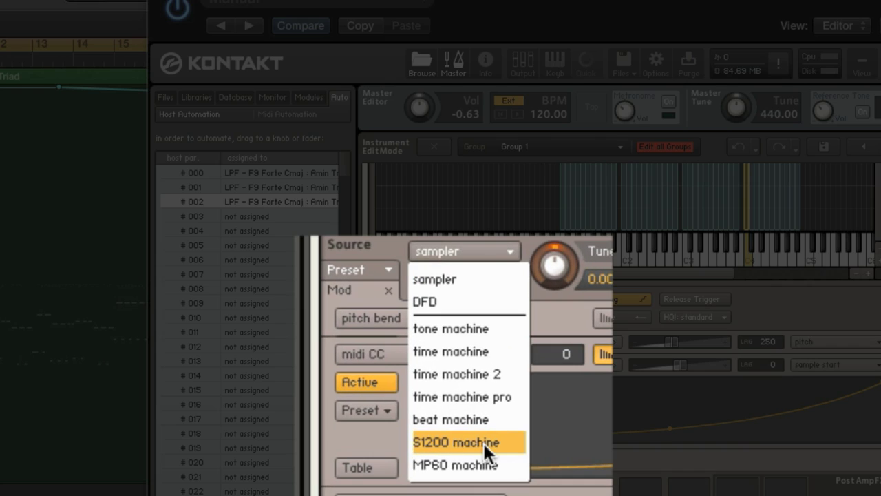
pyautogui.click(474, 443)
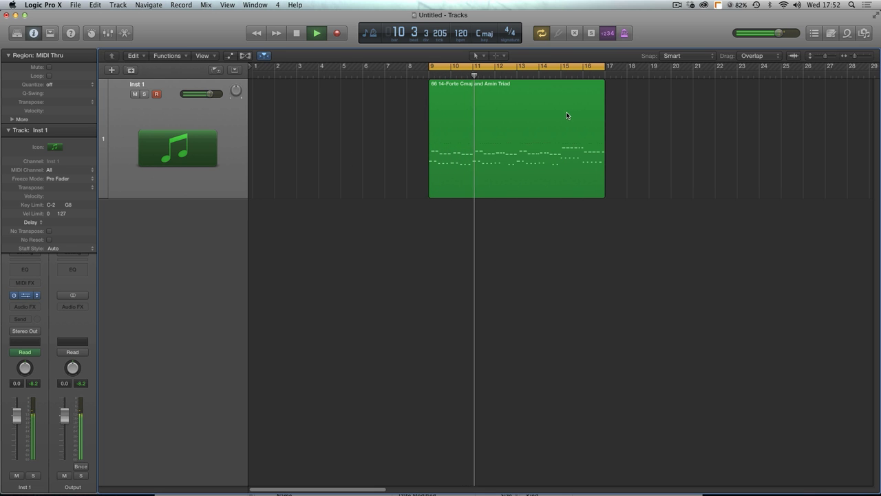
# Step: Return Kontakt to the Forte performance panel, stop playback, and retune the instrument to -8.00
pyautogui.press('v')
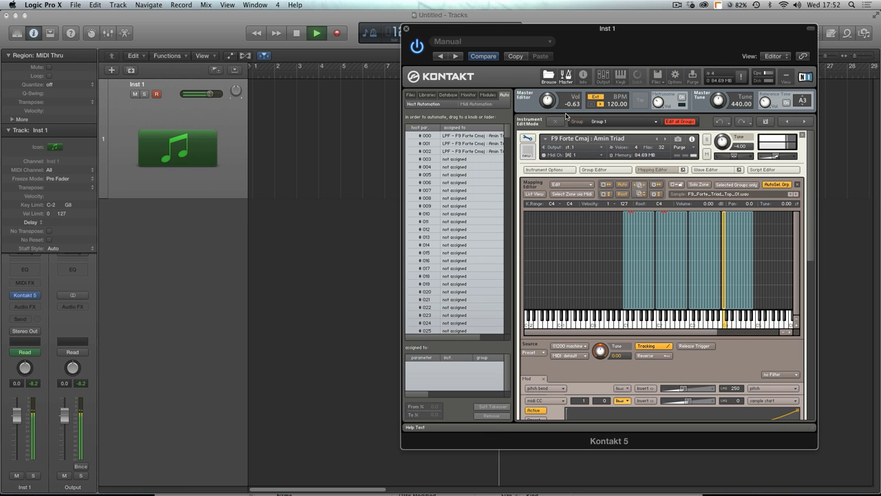
pyautogui.click(557, 123)
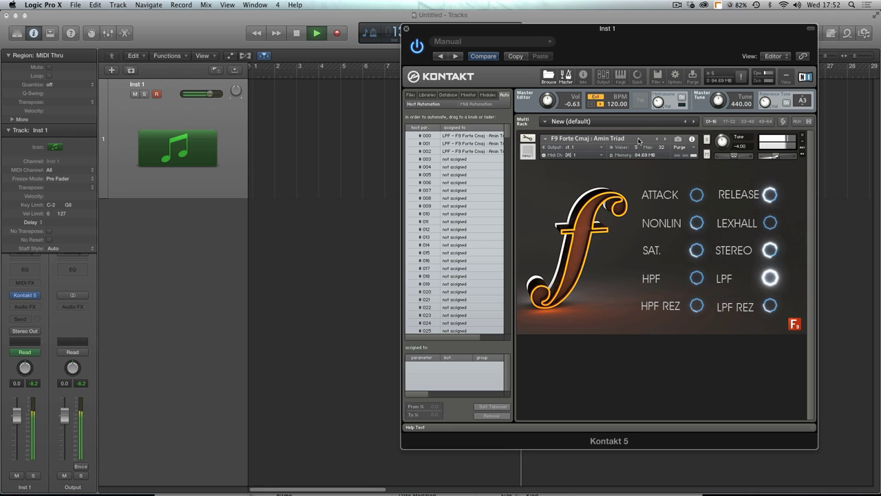
pyautogui.press('space')
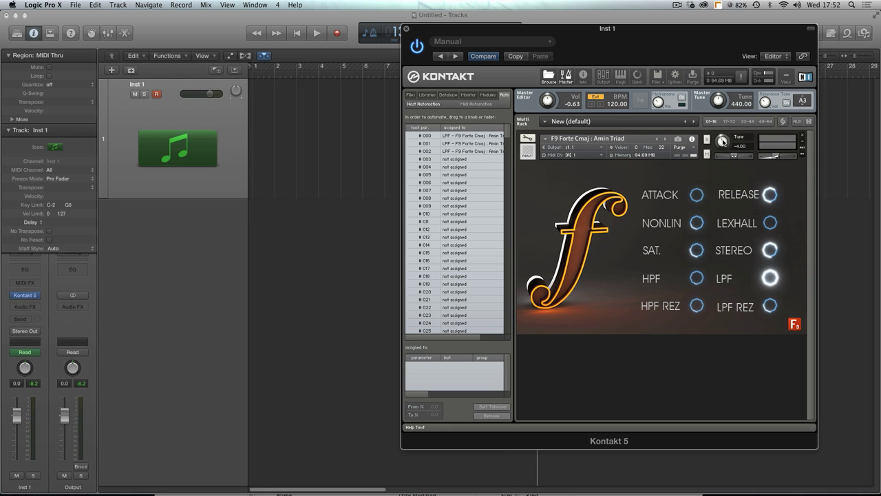
pyautogui.moveTo(722, 141); pyautogui.dragTo(720, 134)
pyautogui.moveTo(653, 33)
pyautogui.mouseDown()
pyautogui.moveTo(656, 47)
pyautogui.moveTo(648, 42)
pyautogui.mouseUp()
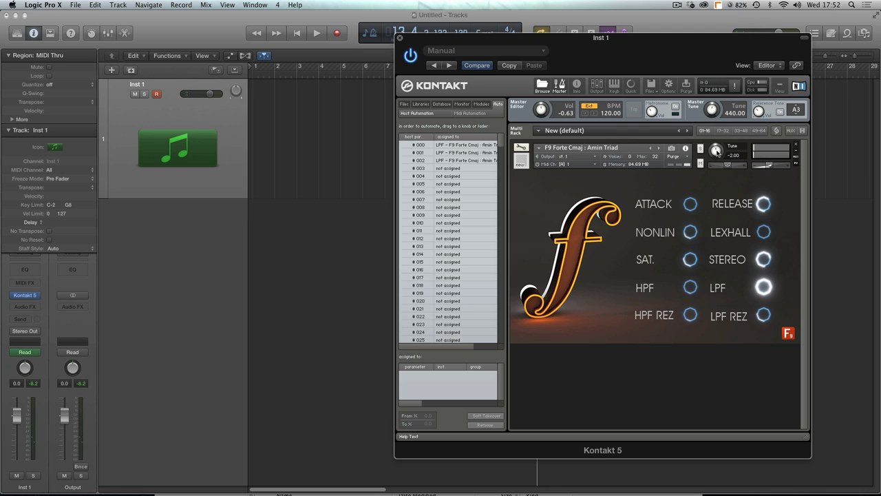
pyautogui.moveTo(713, 153); pyautogui.dragTo(717, 161)
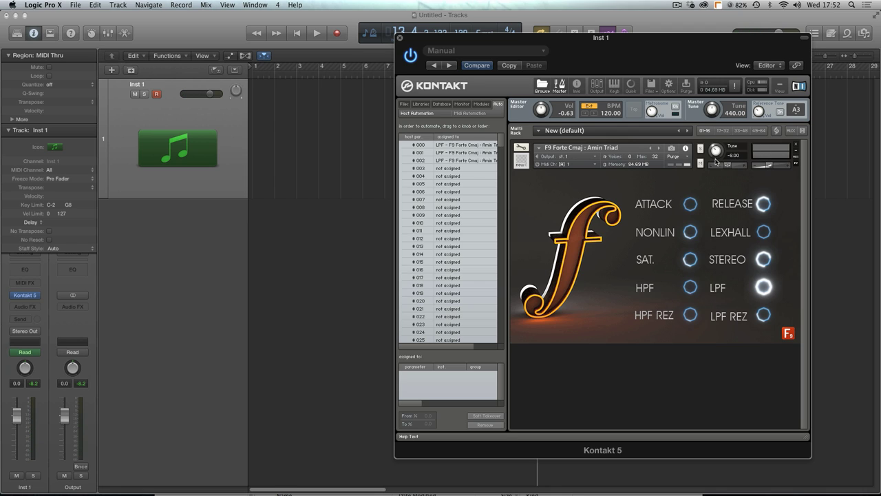